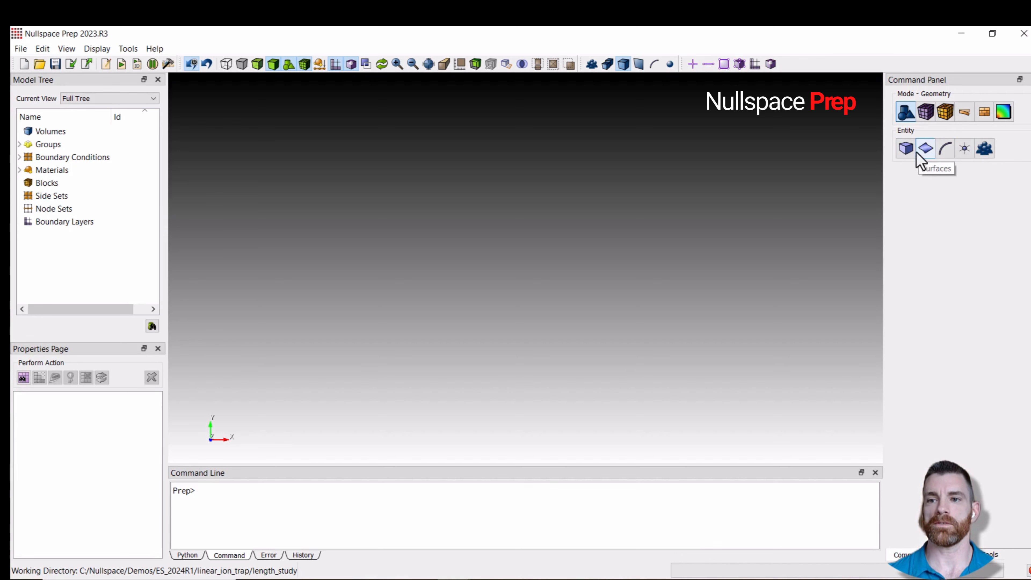
- Create a brick volume with an X width of 10
left_click(904, 151)
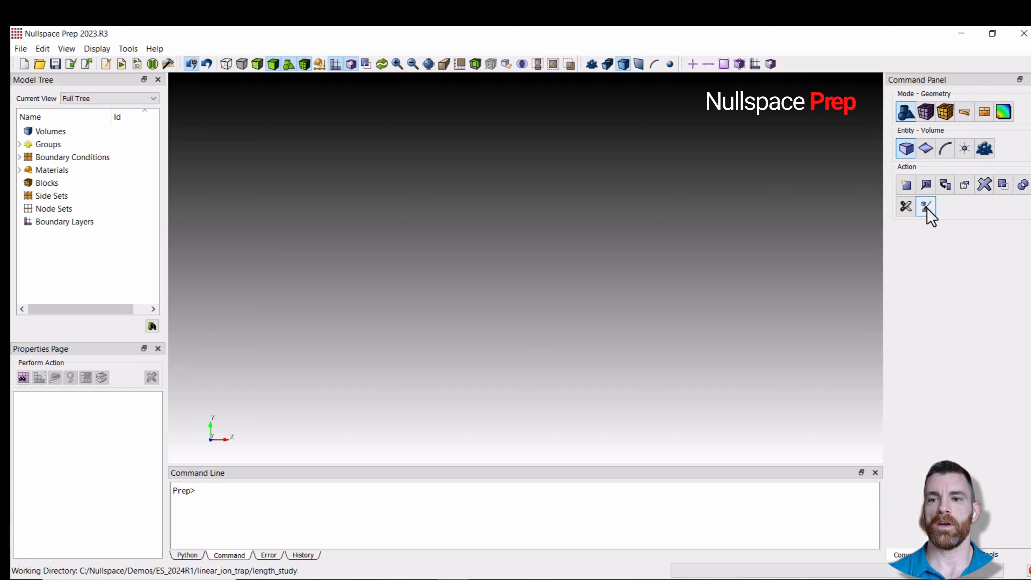
left_click(906, 188)
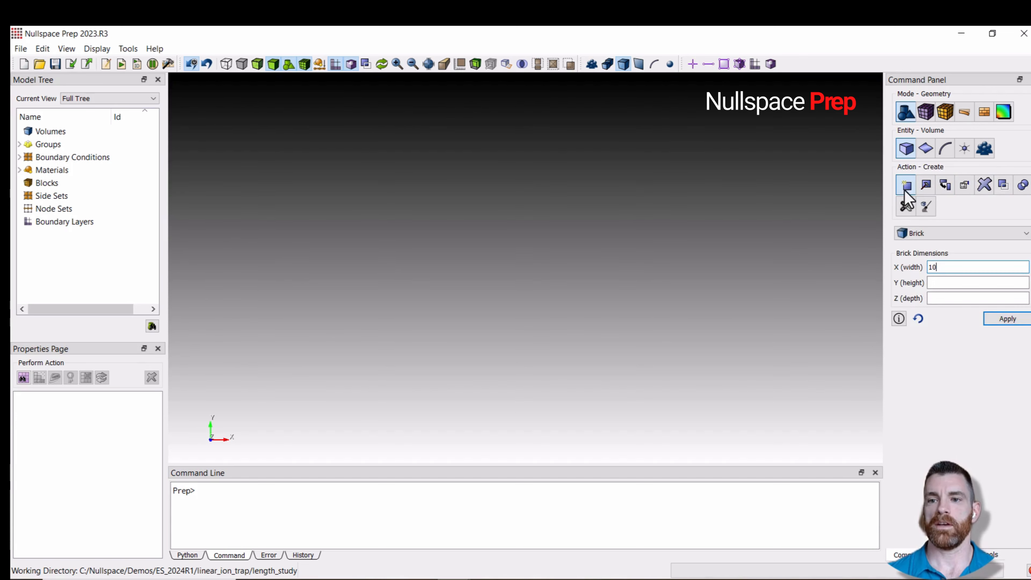
type("10")
left_click(1003, 320)
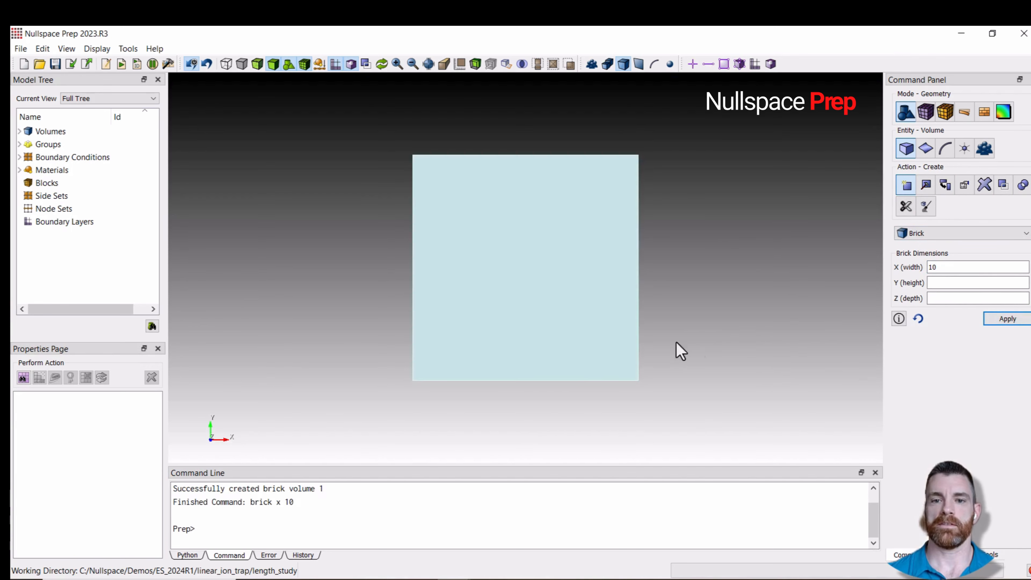
- Create a circular cylinder volume with height 20 and radius 2
left_click(965, 235)
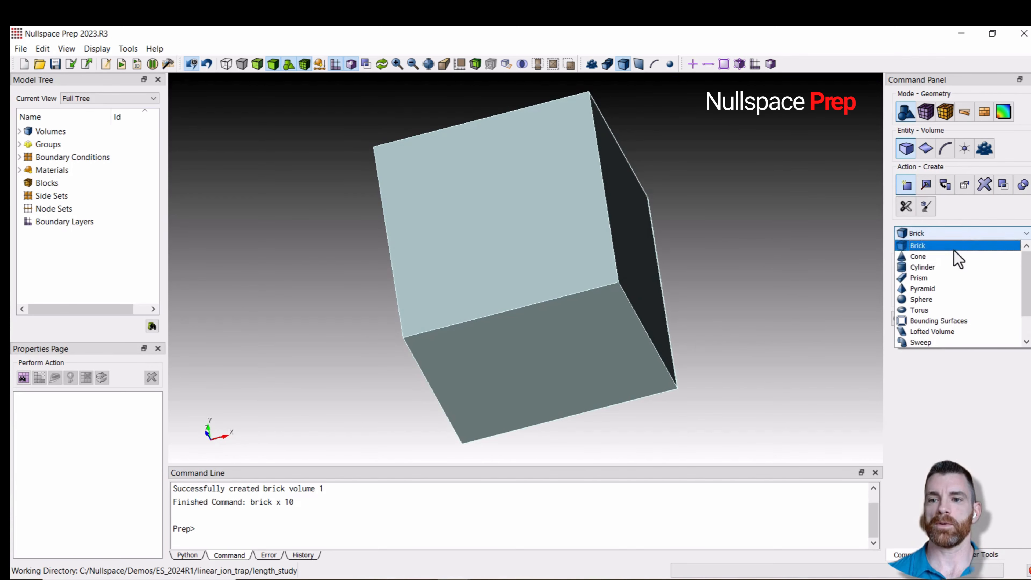
left_click(945, 270)
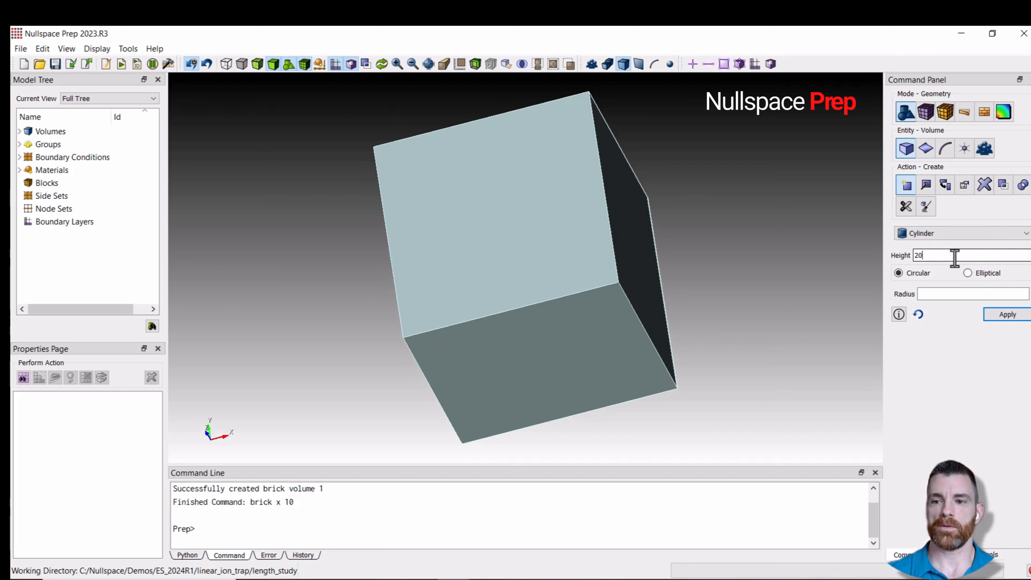
left_click(954, 294)
type("2")
left_click(1008, 316)
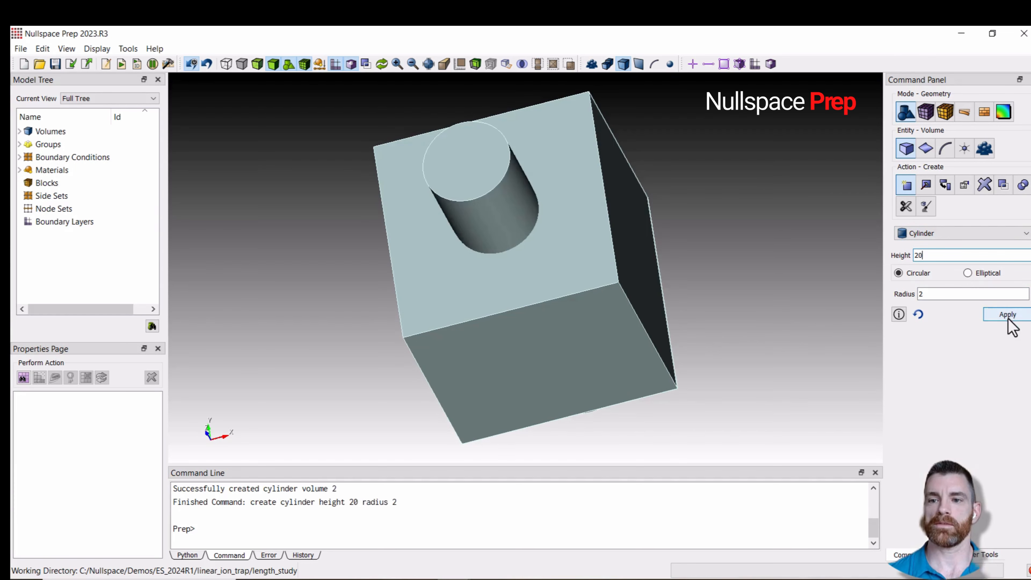
- Subtract volume 2 (the cylinder) from volume 1 (the brick) with a Boolean subtract
left_click_drag(737, 249, 679, 279)
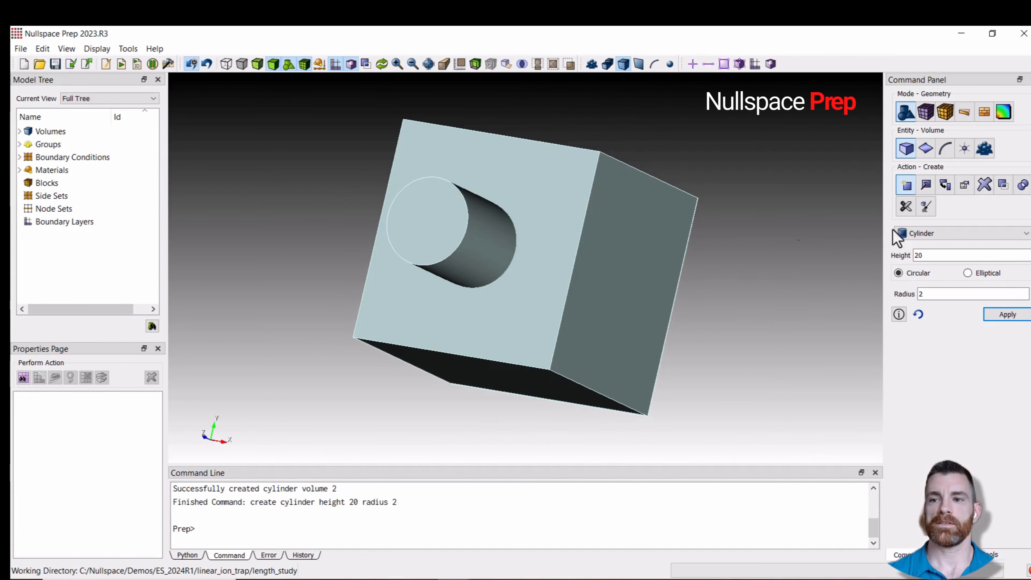
left_click(1026, 191)
left_click(974, 283)
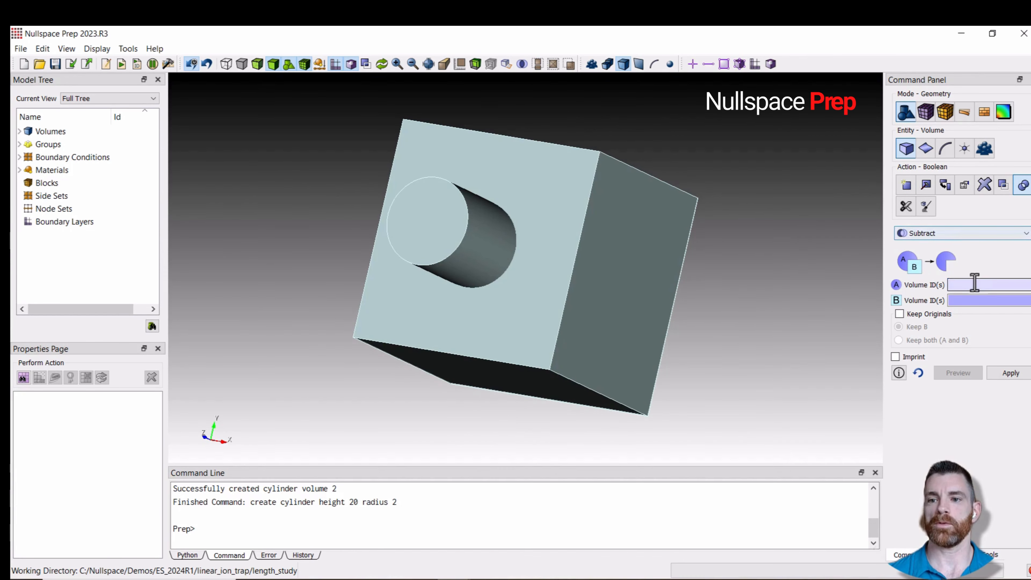
type("1")
left_click(961, 302)
type("2")
left_click(1009, 374)
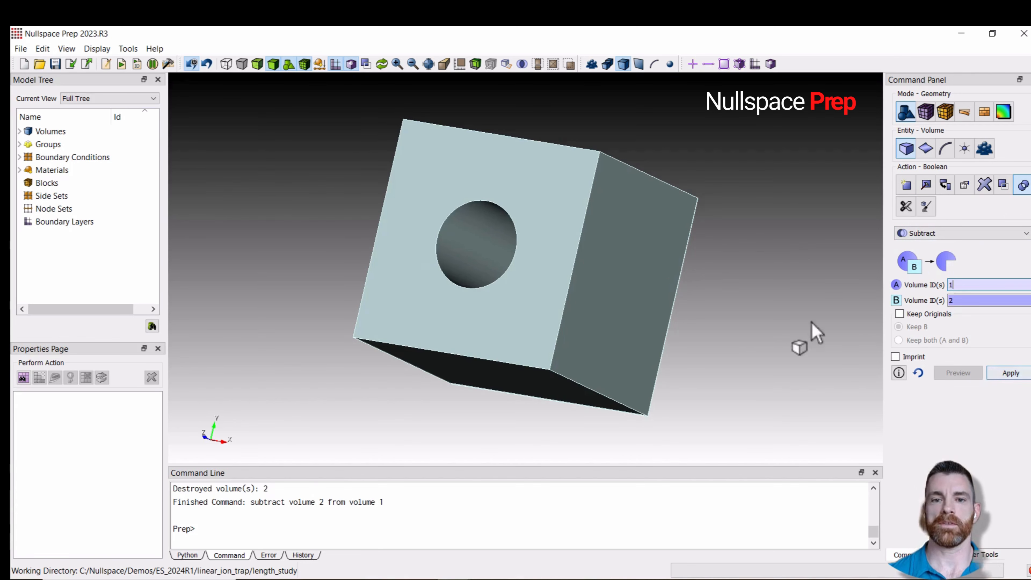
- Tweak the hole's top edge curve with a fillet radius of 2 at start and end
left_click_drag(695, 302, 751, 295)
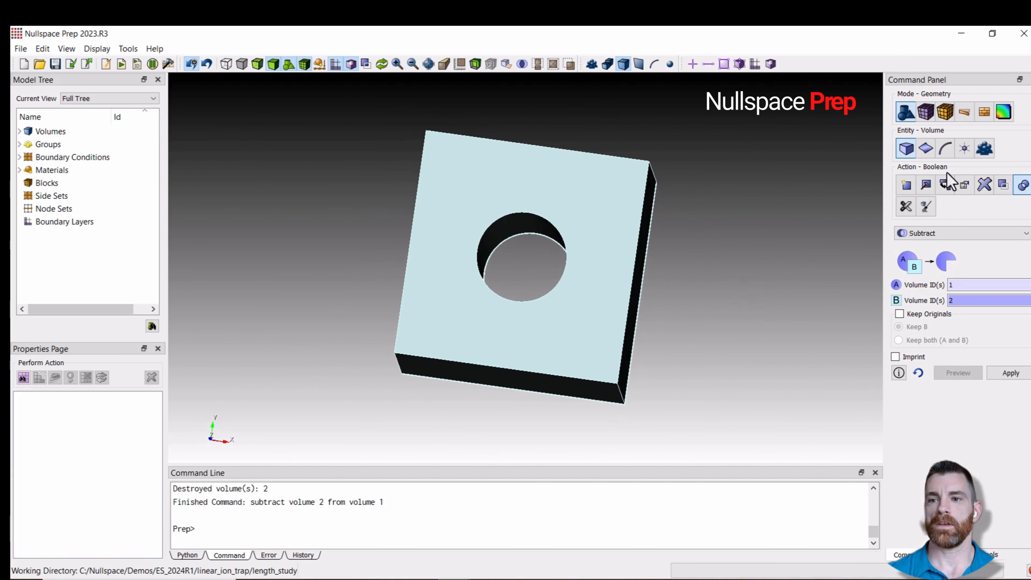
left_click(945, 149)
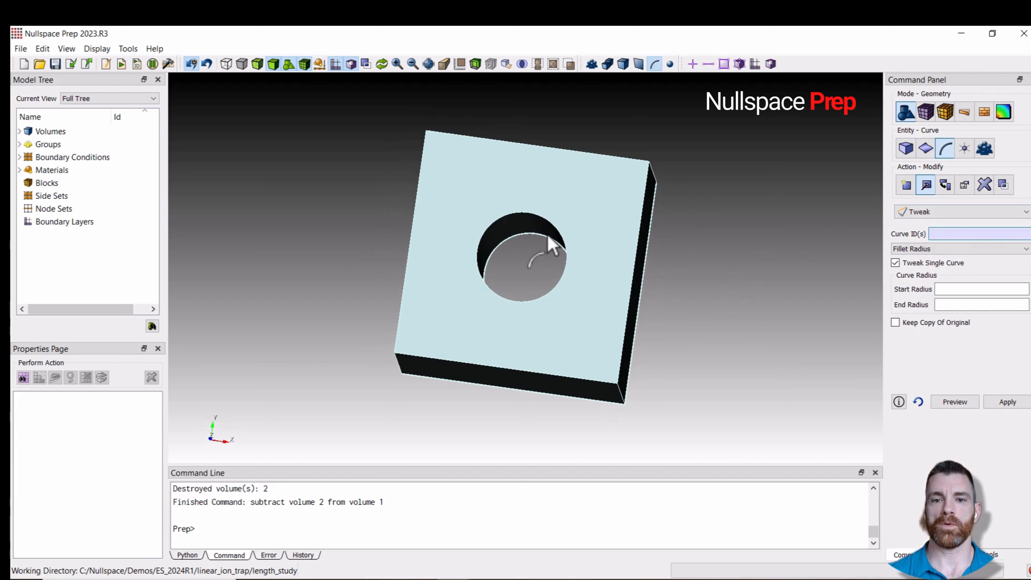
left_click(556, 230)
left_click(946, 289)
type("2")
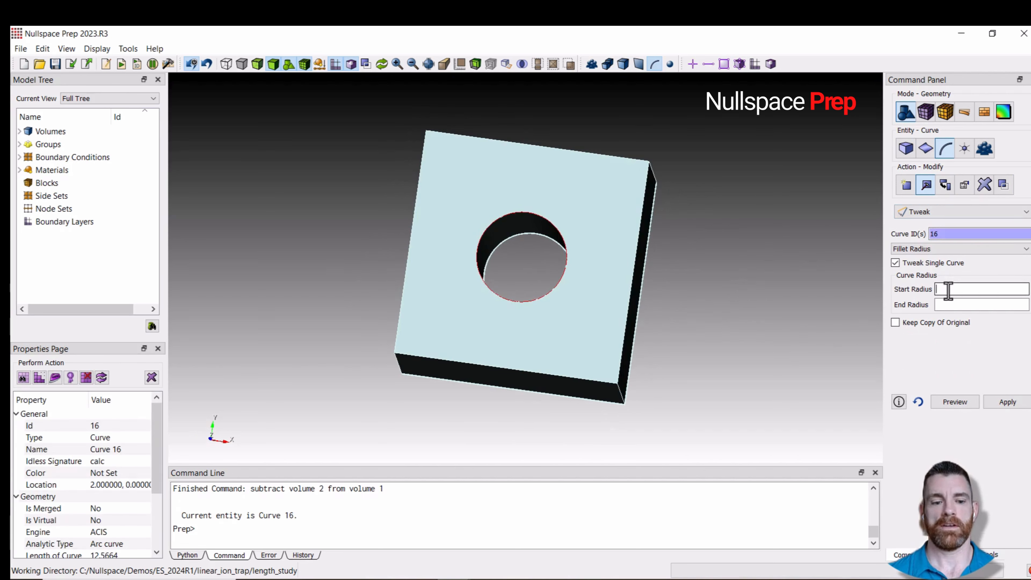
left_click(947, 304)
type("2")
left_click(1007, 401)
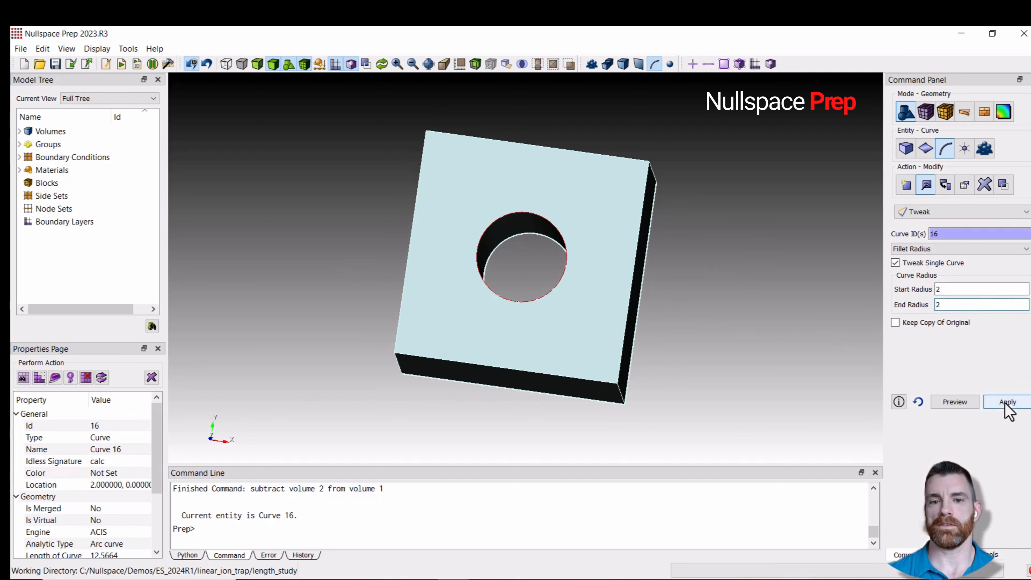
- Copy and transform the filleted block, moving copies 12 along X with 5 repeats
left_click_drag(687, 338, 677, 313)
left_click(907, 149)
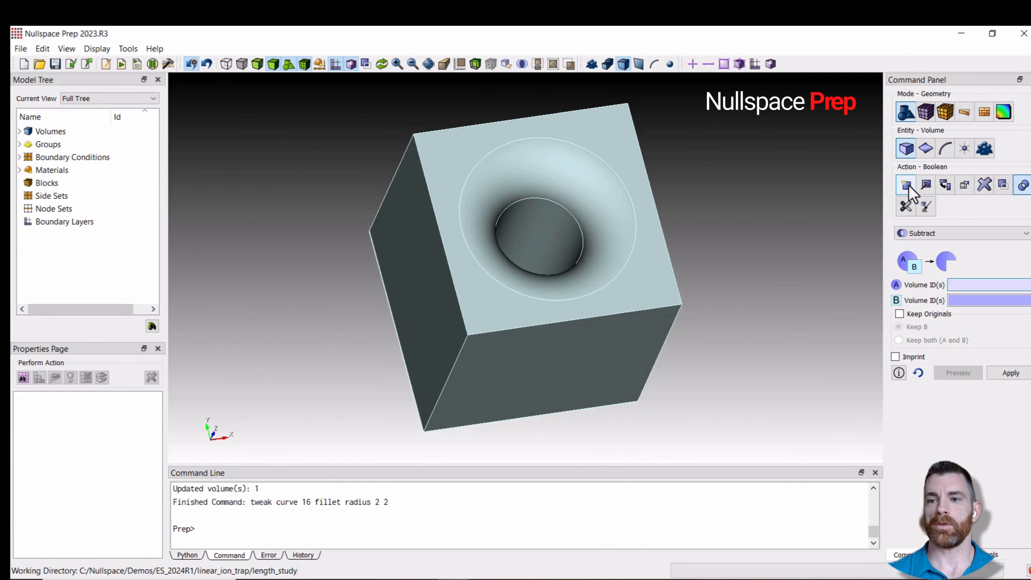
left_click(908, 186)
left_click(933, 233)
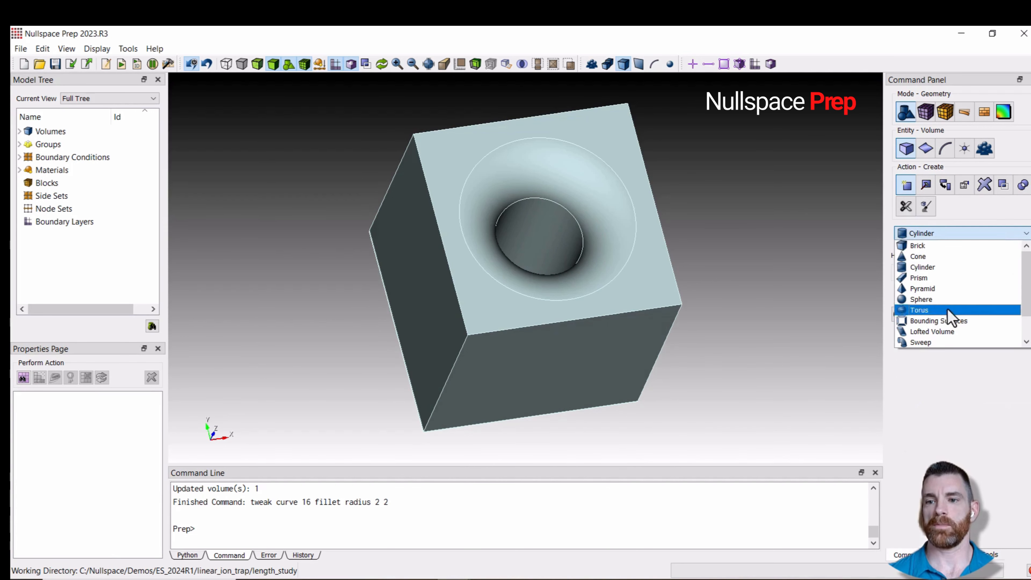
scroll(954, 323, "down", 1)
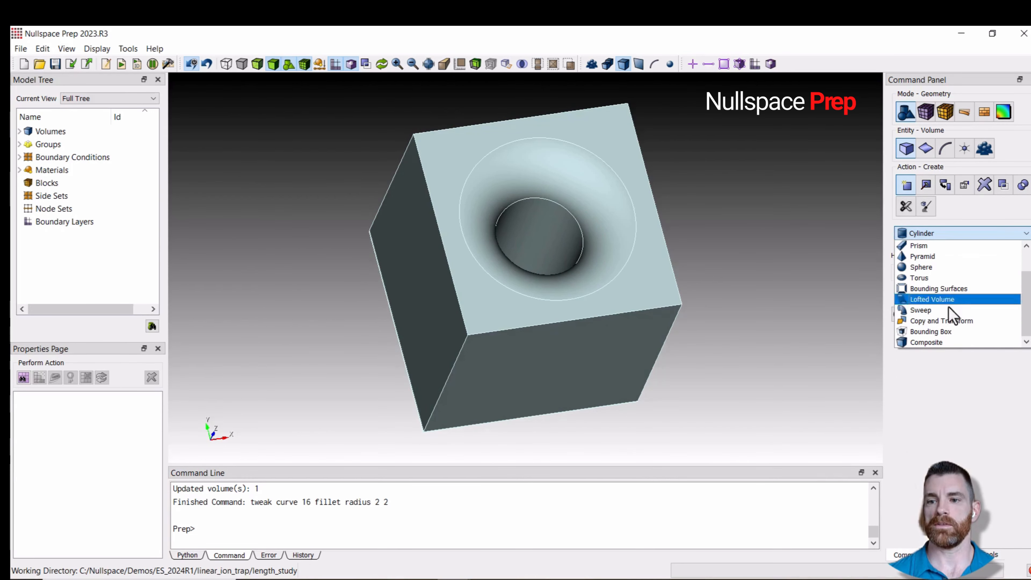
left_click(951, 320)
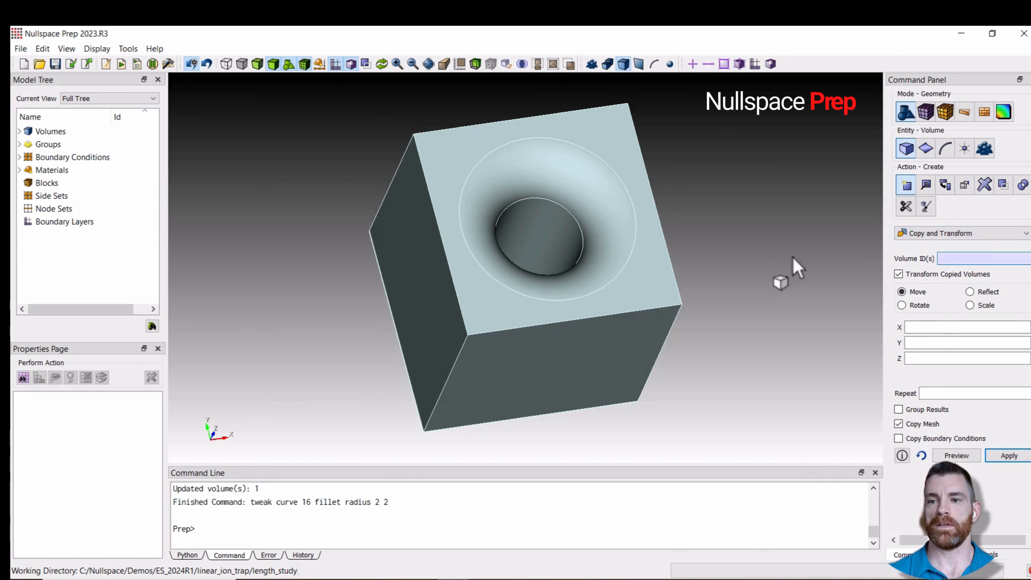
left_click(640, 267)
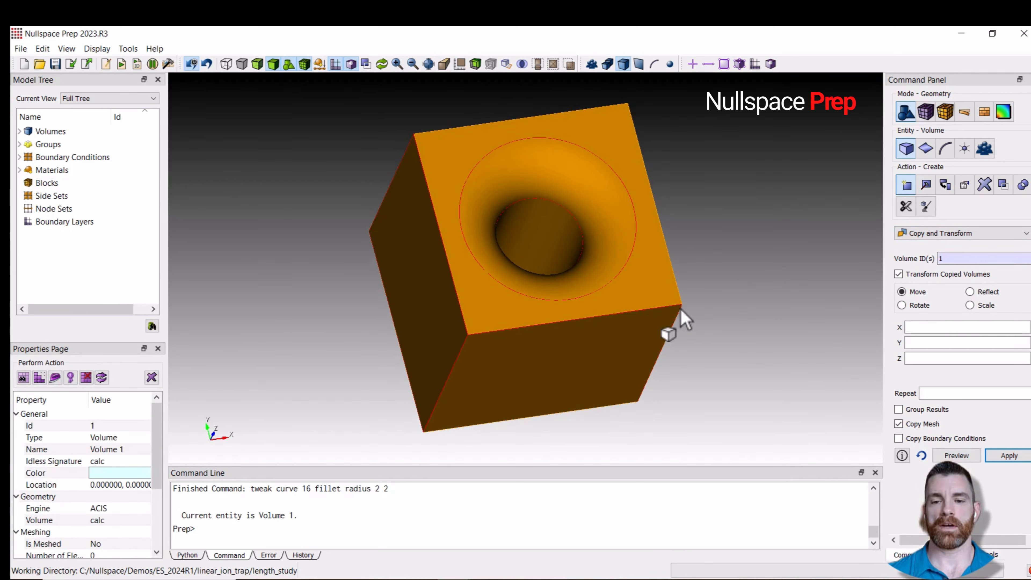
left_click(933, 327)
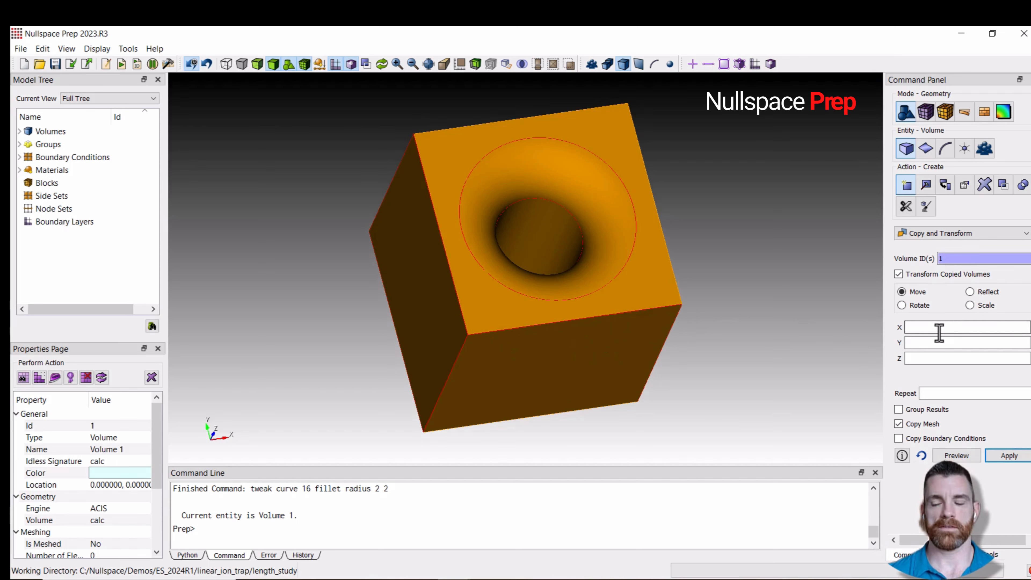
type("12")
left_click(935, 392)
type("5")
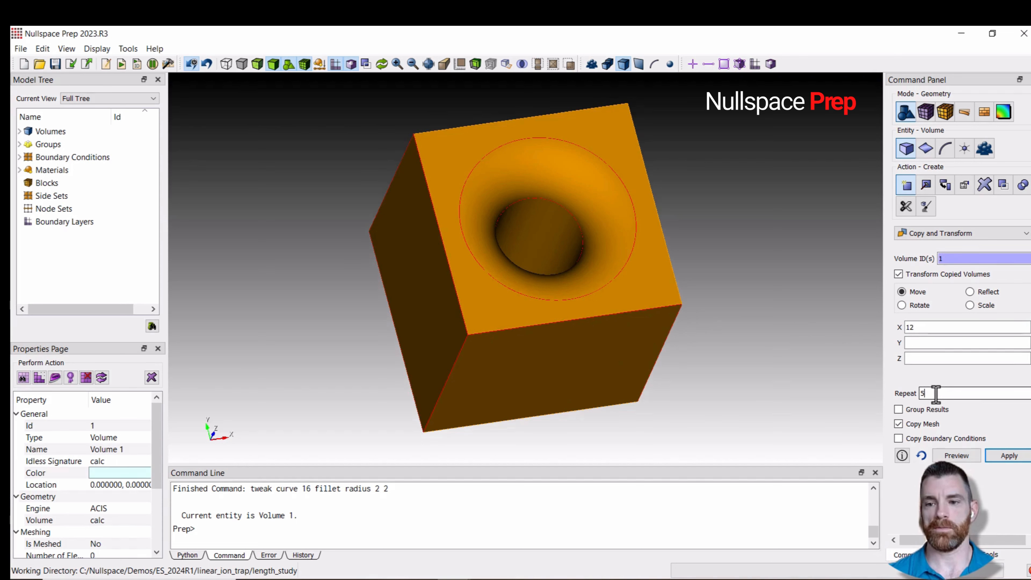
left_click(1007, 455)
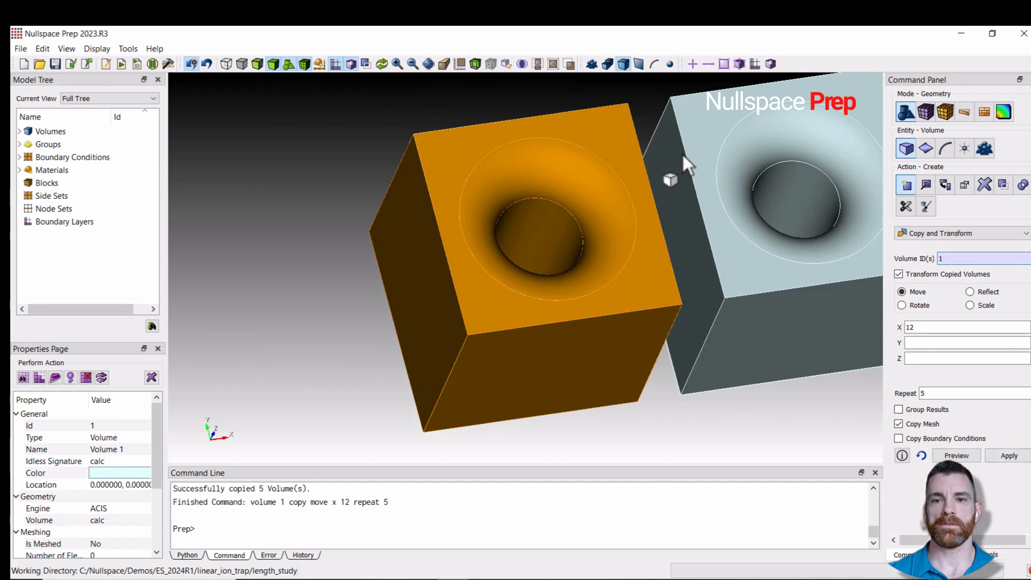
- Inspect the row of copied blocks and their filleted holes from different angles
left_click(428, 64)
left_click_drag(592, 276, 635, 278)
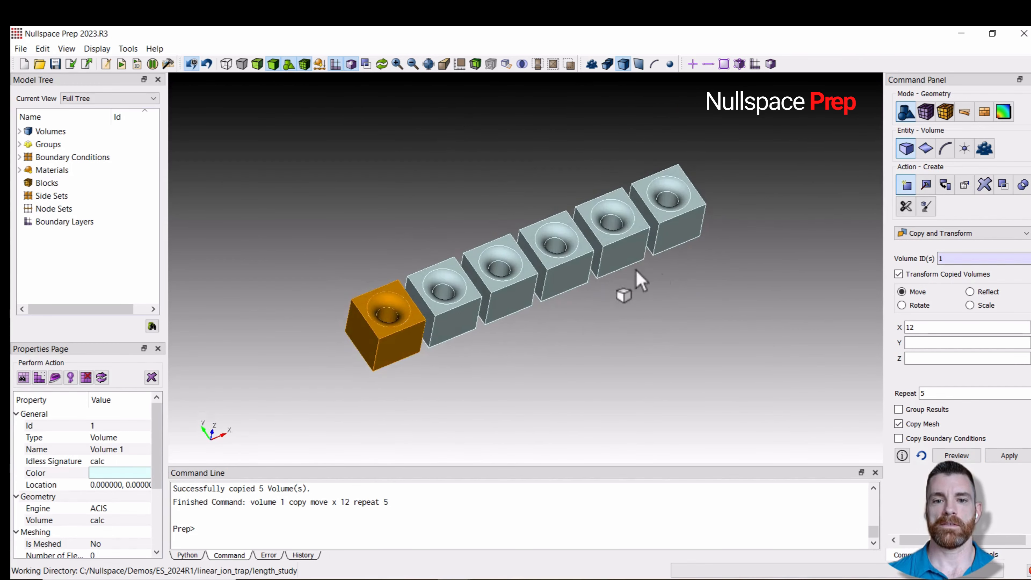
scroll(618, 270, "up", 2)
scroll(617, 270, "up", 1)
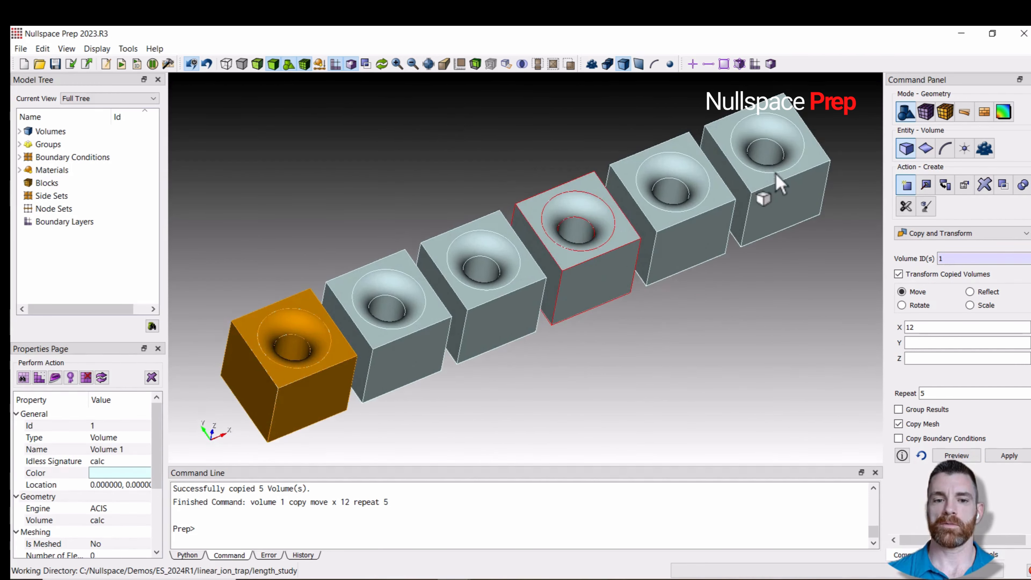
left_click_drag(778, 180, 773, 186)
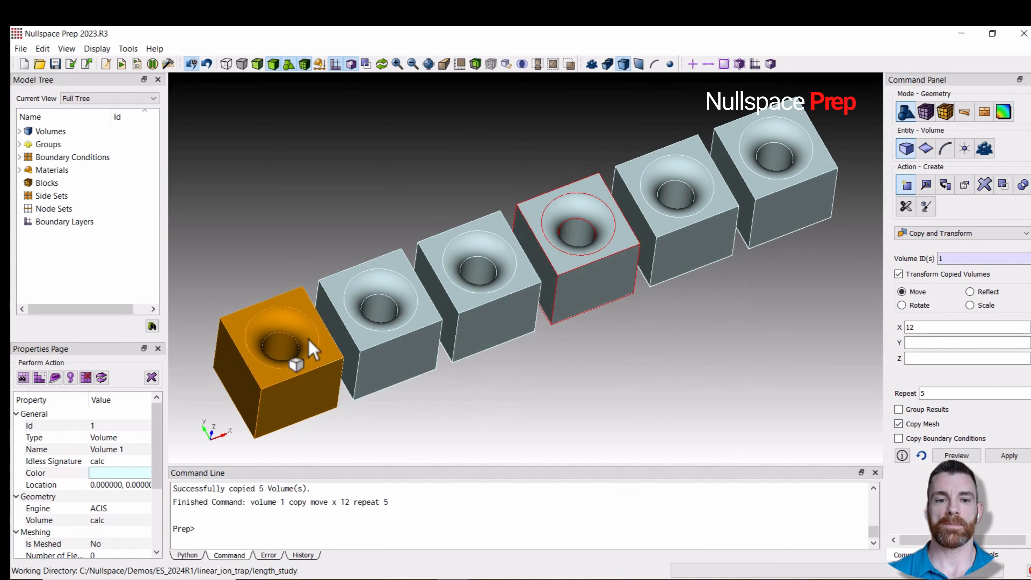
left_click(518, 400)
left_click_drag(594, 350, 651, 320)
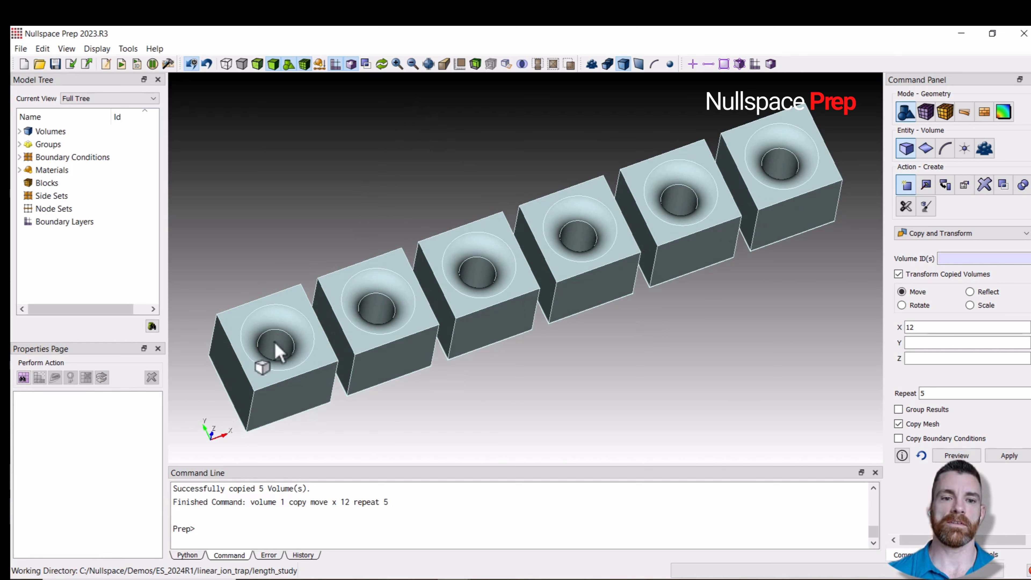
left_click(601, 232)
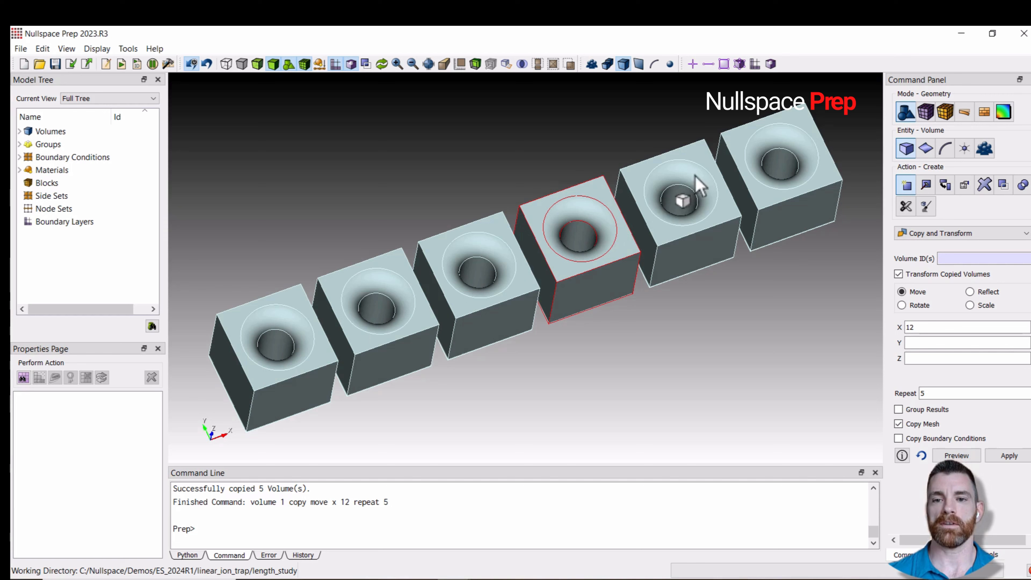
left_click_drag(650, 309, 741, 268)
left_click(731, 280)
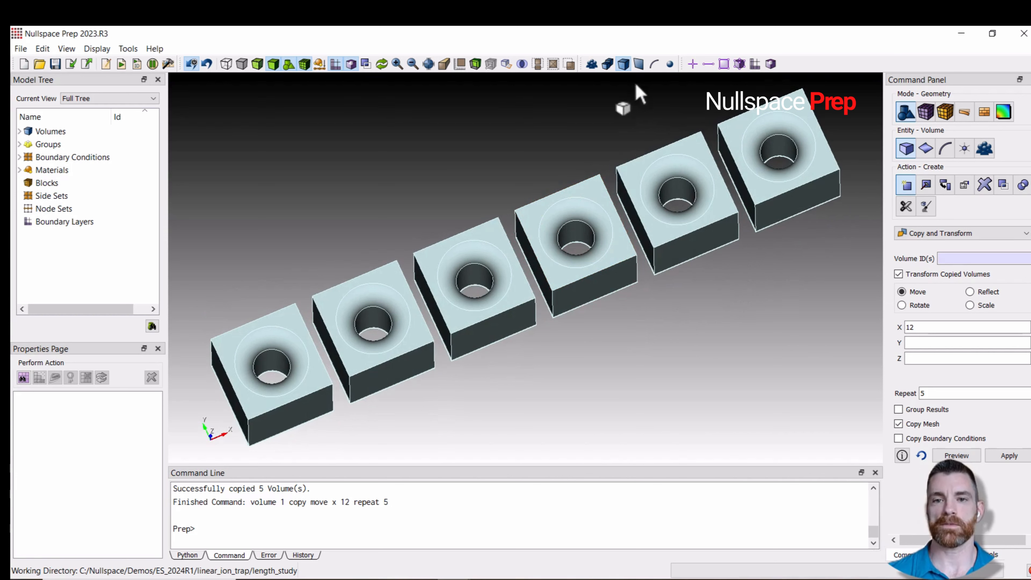
left_click(638, 64)
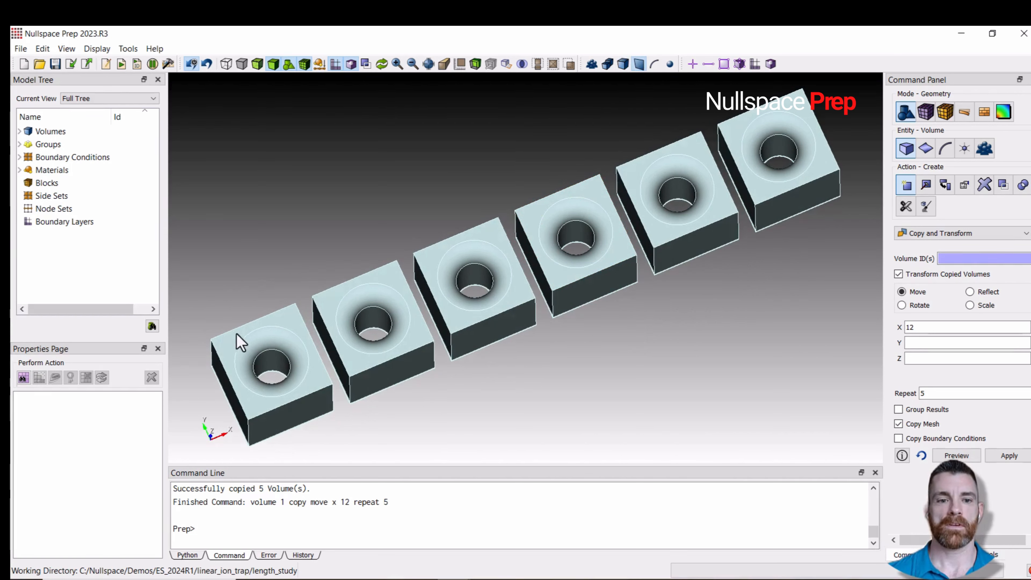
- Select the first block's fillet and hole surfaces plus all similar surfaces, and remove them
left_click(268, 345)
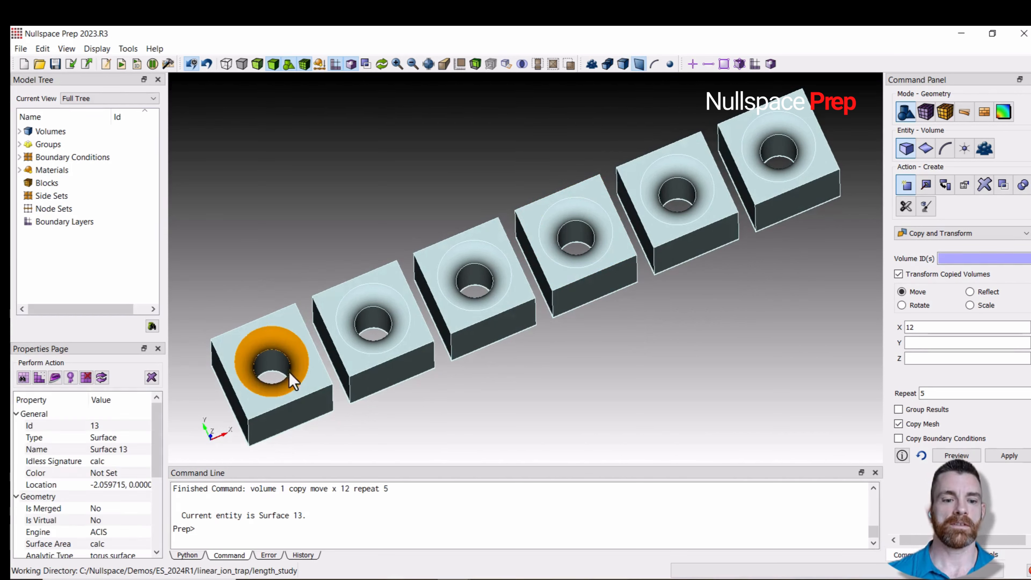
left_click(269, 364, "ctrl")
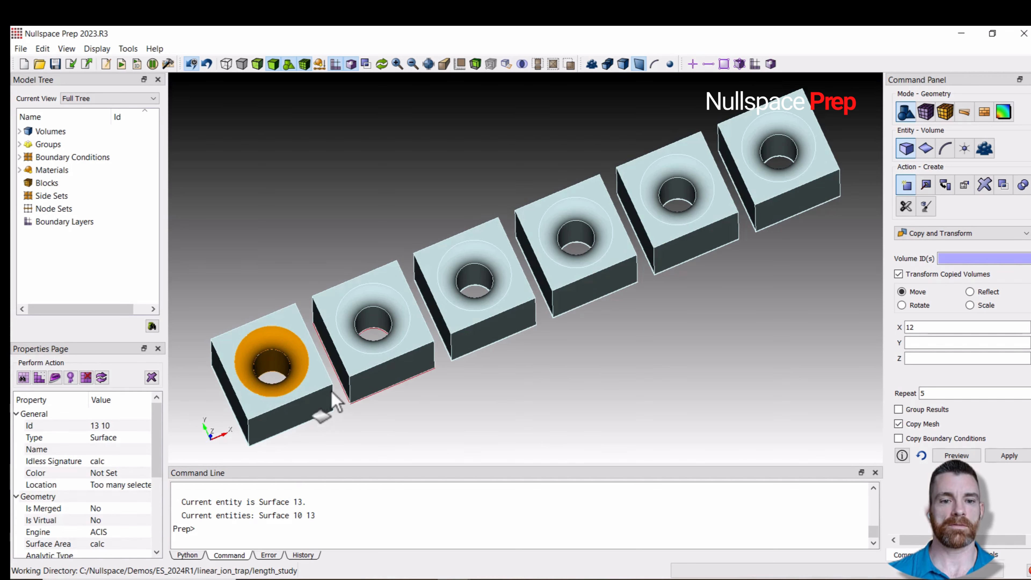
mouse_move(333, 395)
middle_mouse_down()
mouse_move(368, 387)
mouse_move(329, 387)
middle_mouse_up()
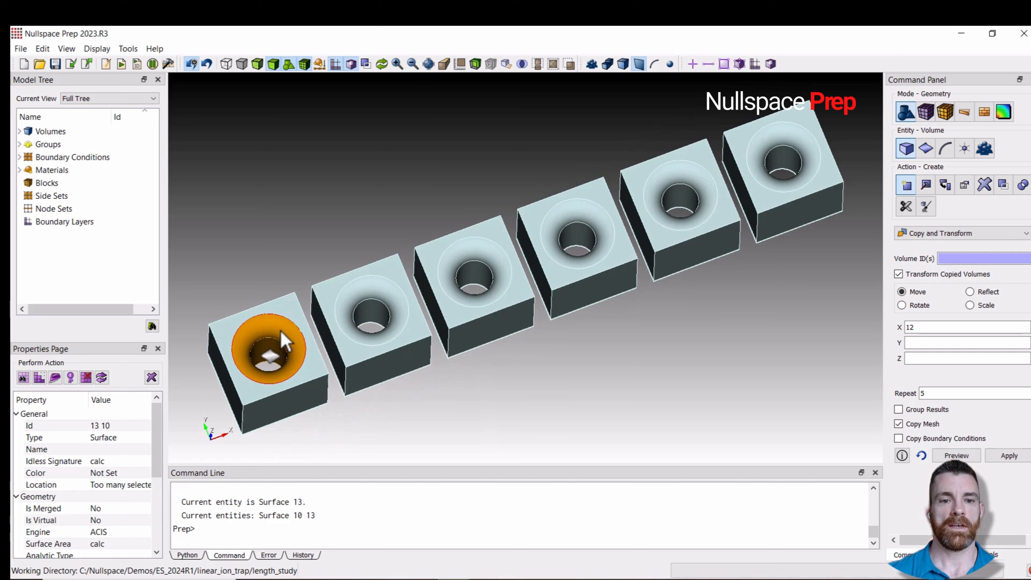
right_click(281, 353)
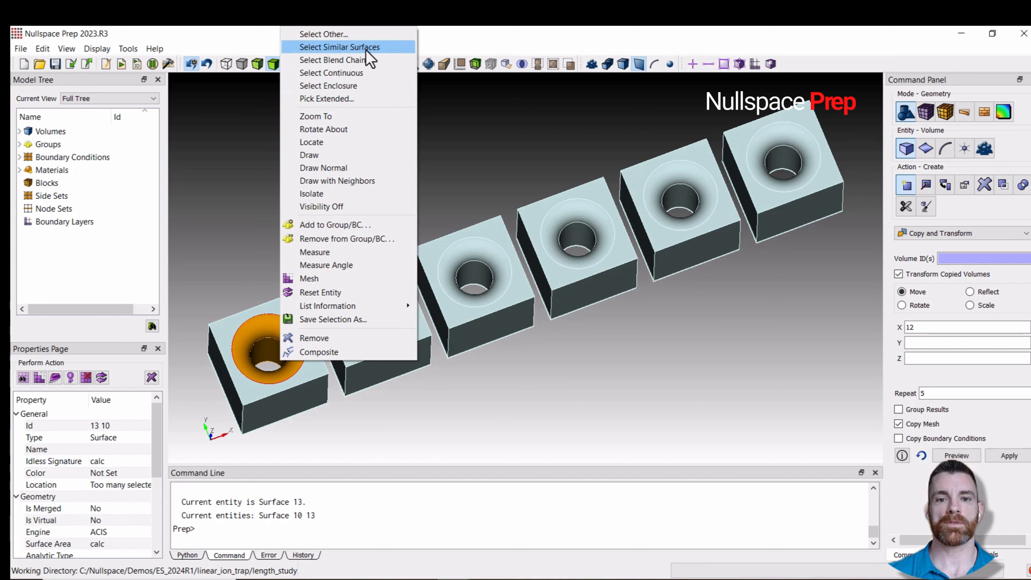
left_click(339, 47)
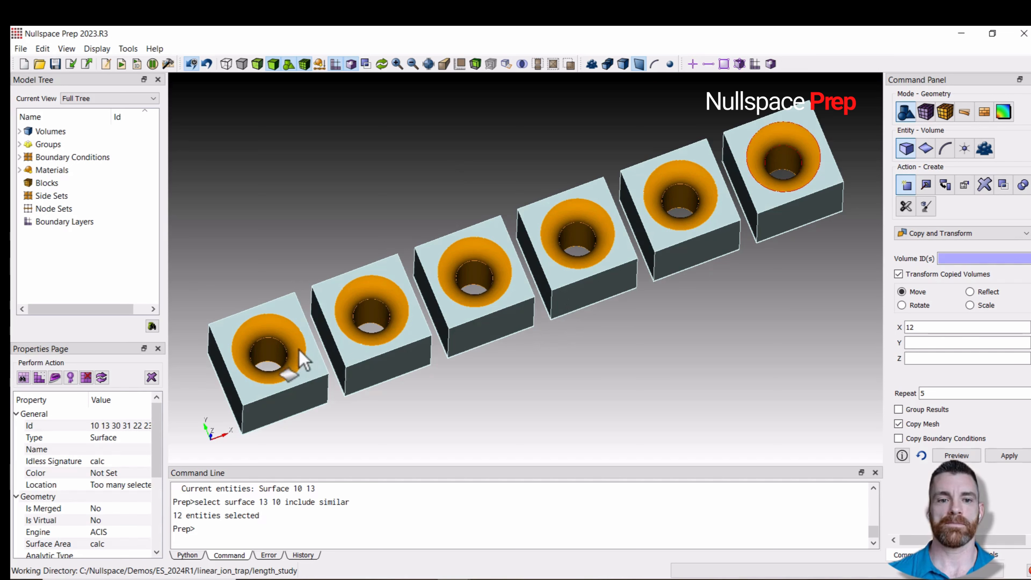
right_click(274, 330)
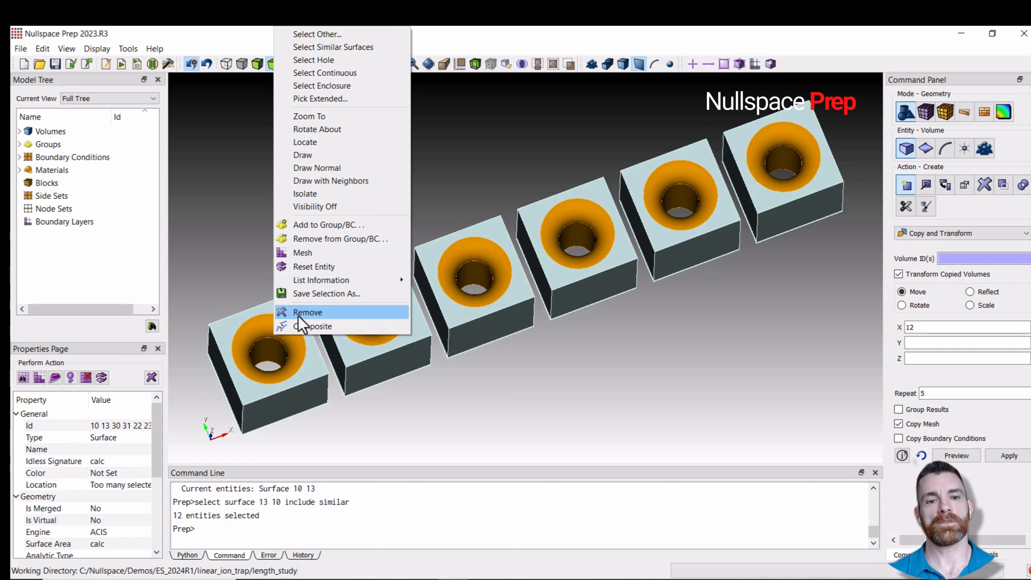
left_click(316, 312)
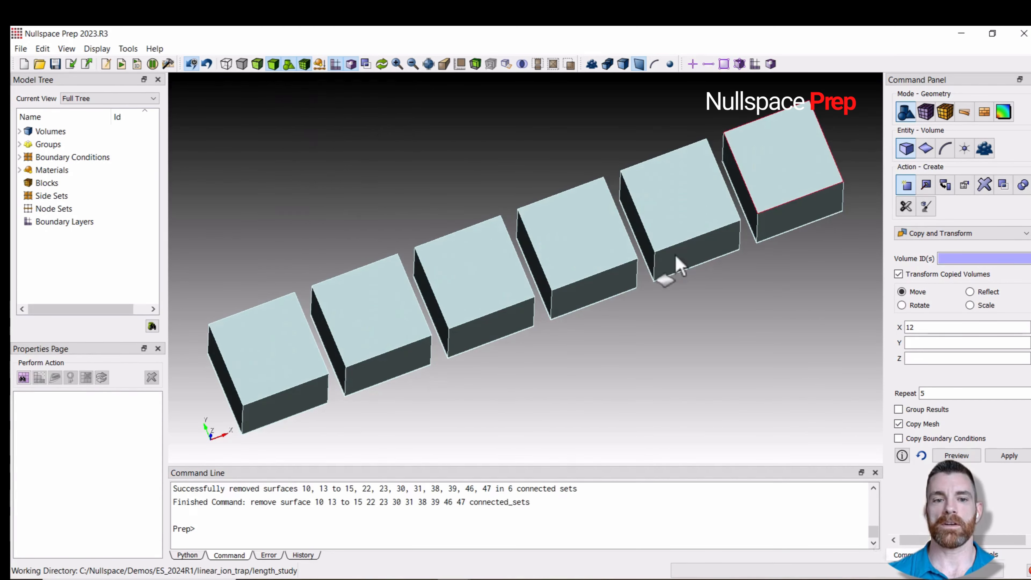
- Copy all the session's commands from the command history
left_click_drag(675, 268, 586, 295)
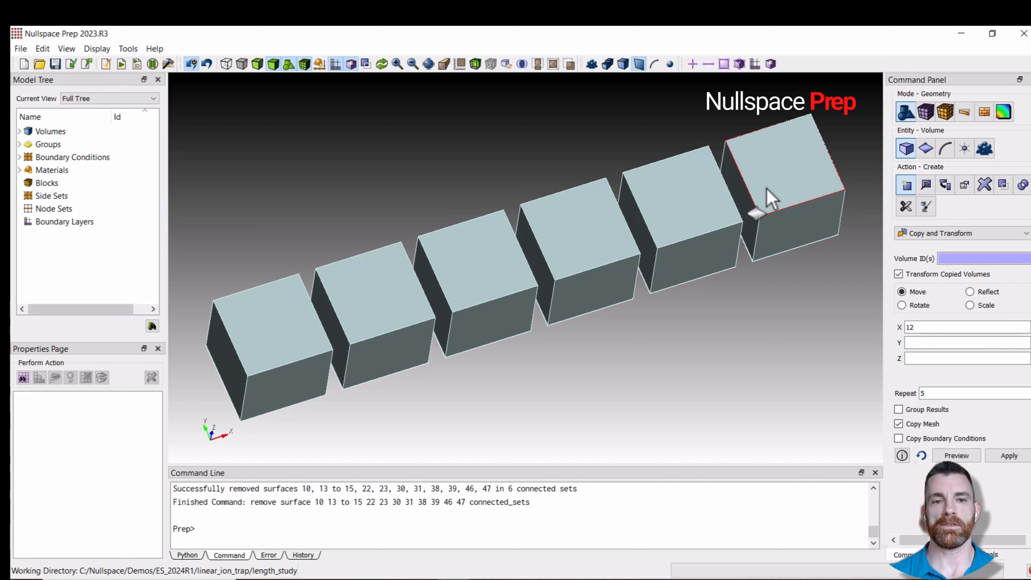
middle_click_drag(705, 272, 691, 216)
middle_click_drag(775, 219, 776, 237)
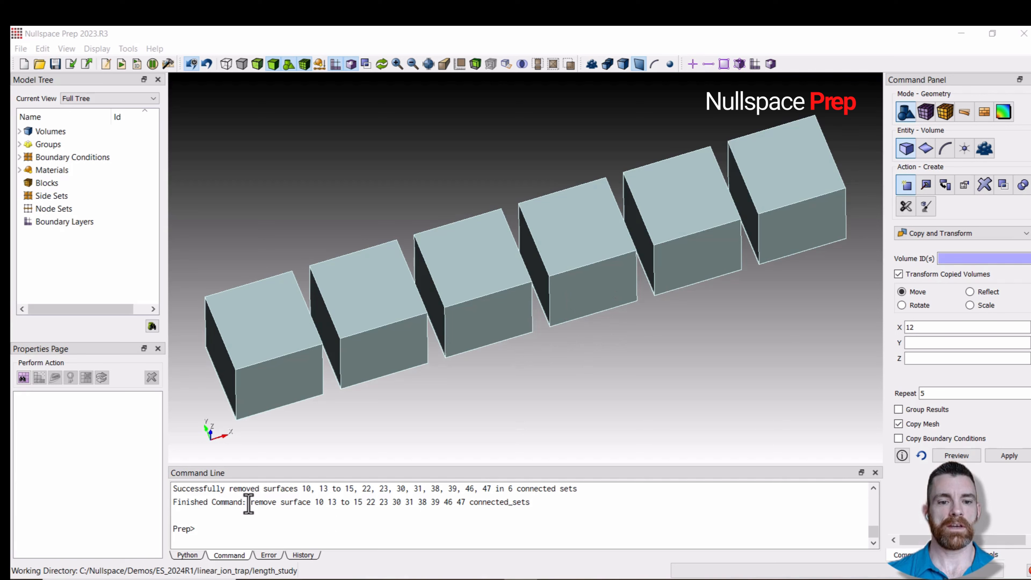
left_click_drag(249, 503, 525, 508)
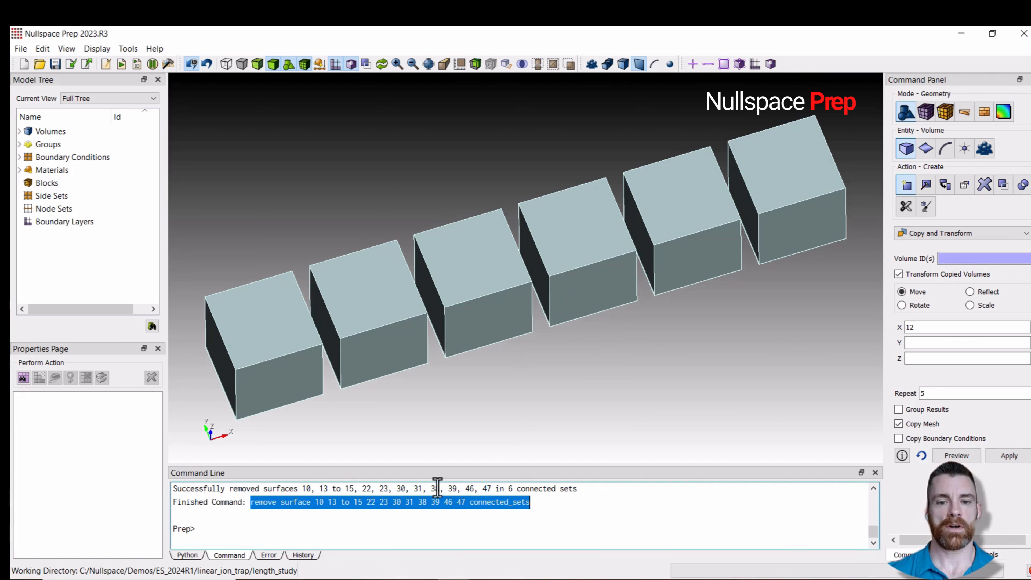
left_click(304, 556)
scroll(286, 525, "up", 1)
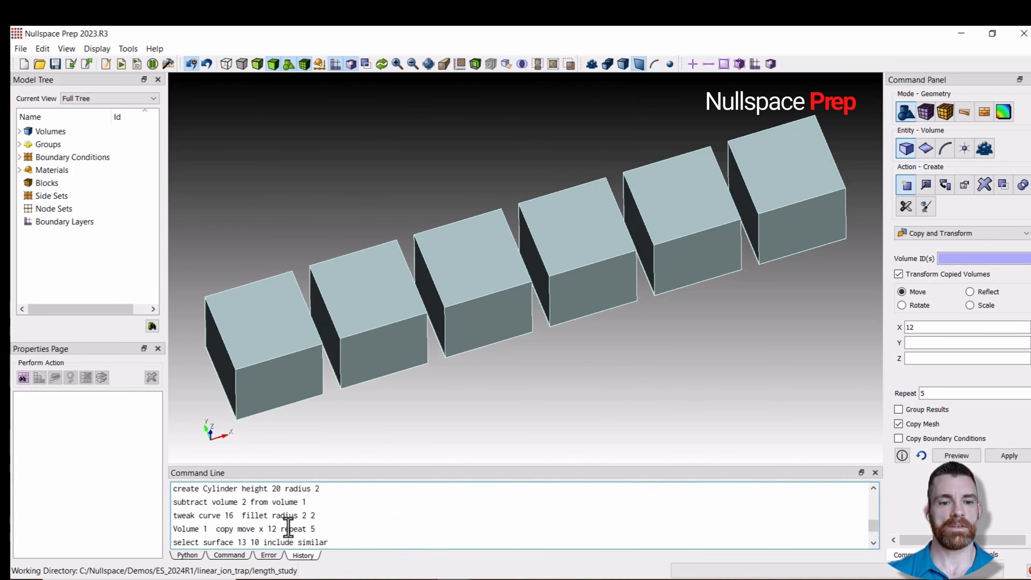
scroll(289, 528, "down", 1)
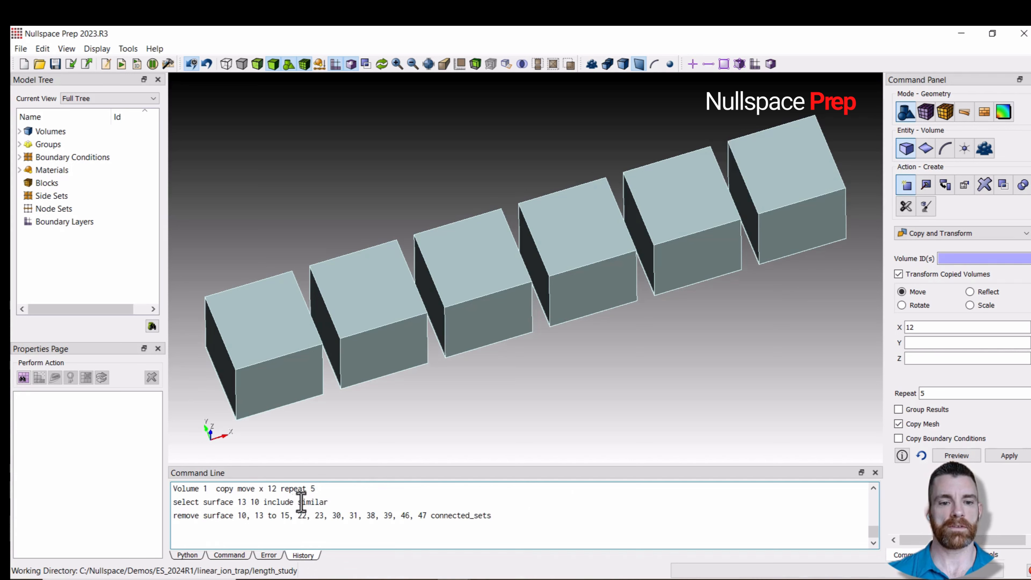
scroll(390, 501, "up", 1)
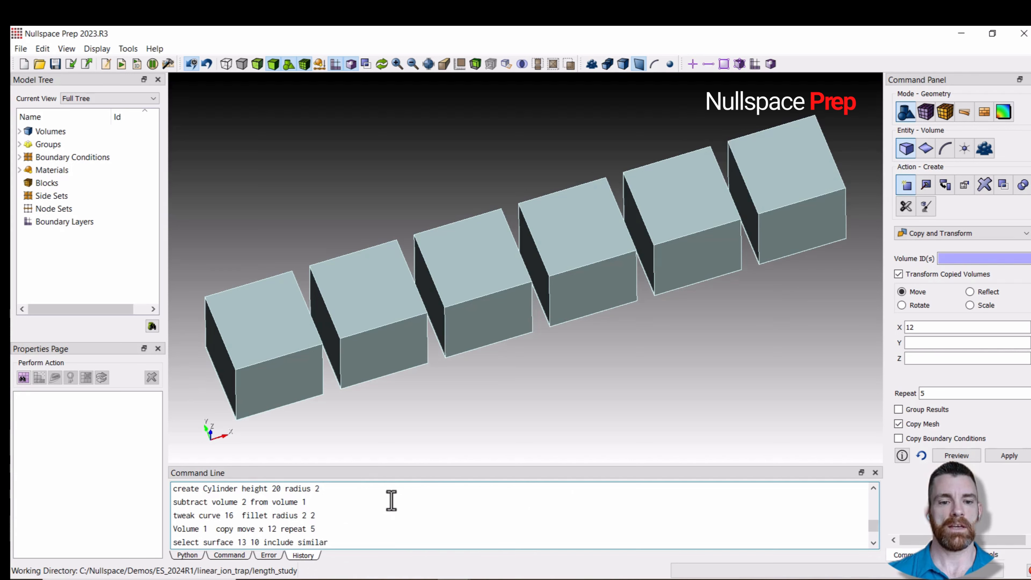
scroll(344, 518, "up", 1)
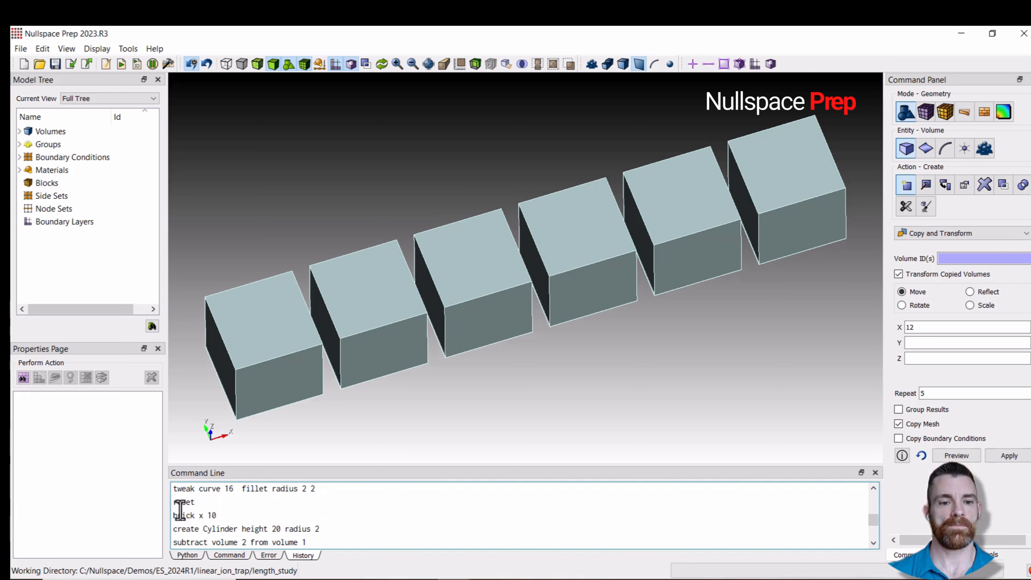
left_click_drag(172, 503, 486, 560)
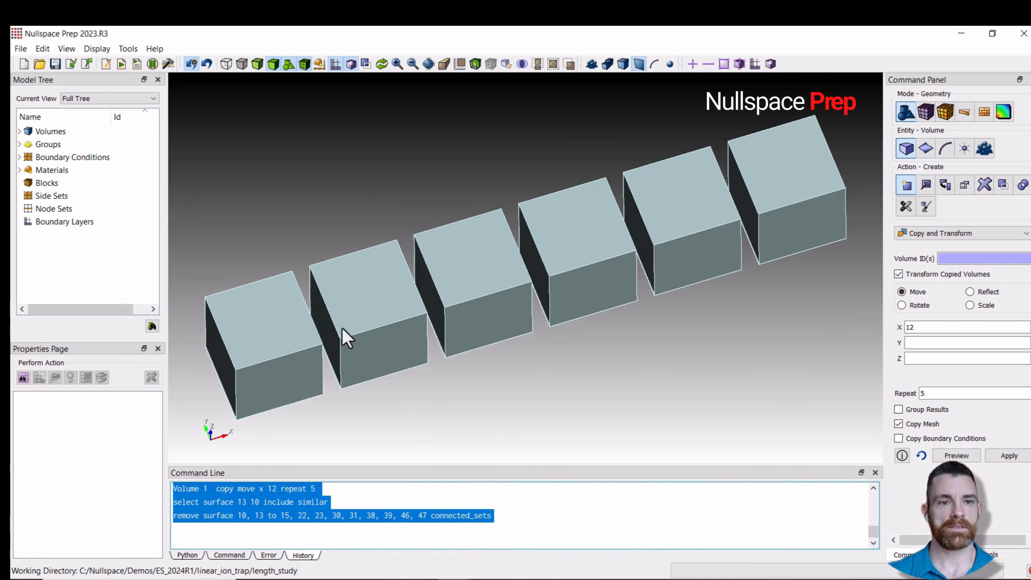
- Paste the copied commands into a new journal file and run it
left_click(106, 64)
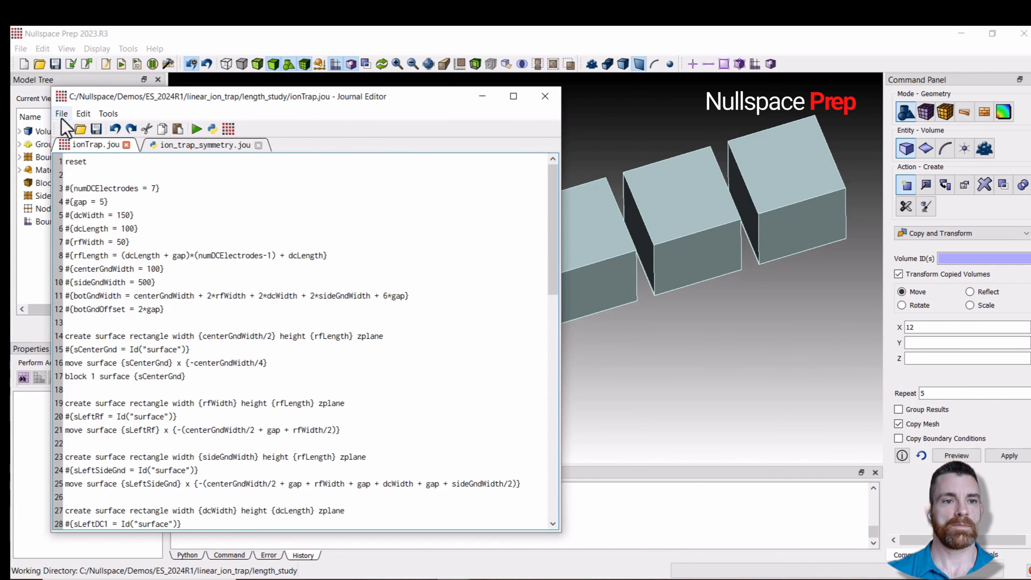
left_click(65, 129)
type("reset brick x 10 create Cylinder height 20 radius 2 subtract volume 2 from volume 1 tweak curve 16  fillet radius 2 Volume 1  copy move x 12 repeat 5 select surface 13 10 include similar remove surface 10, 13 to 15, 22, 23, 30, 31, 38, 39, 46, 47 connected_sets")
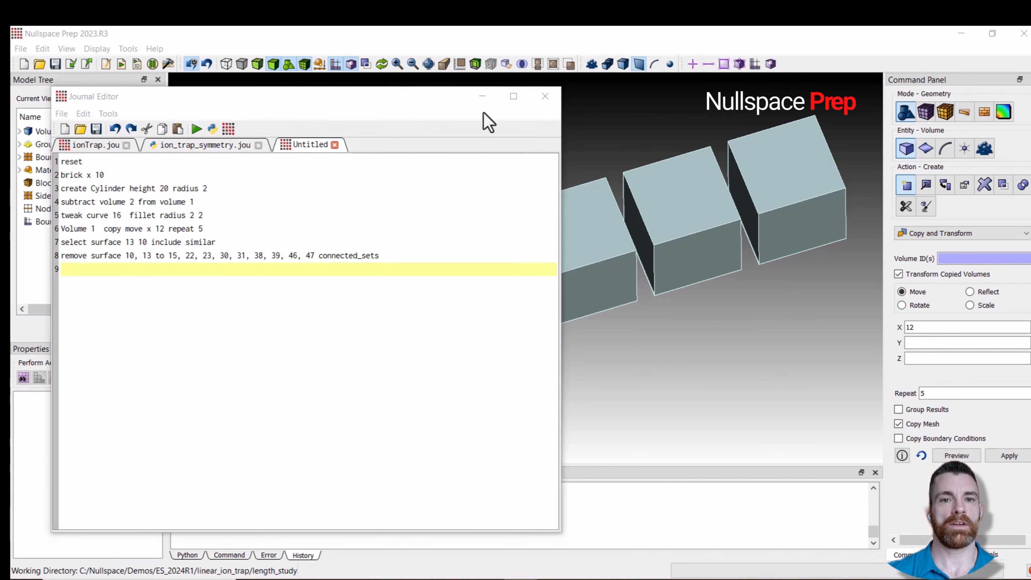
left_click(197, 129)
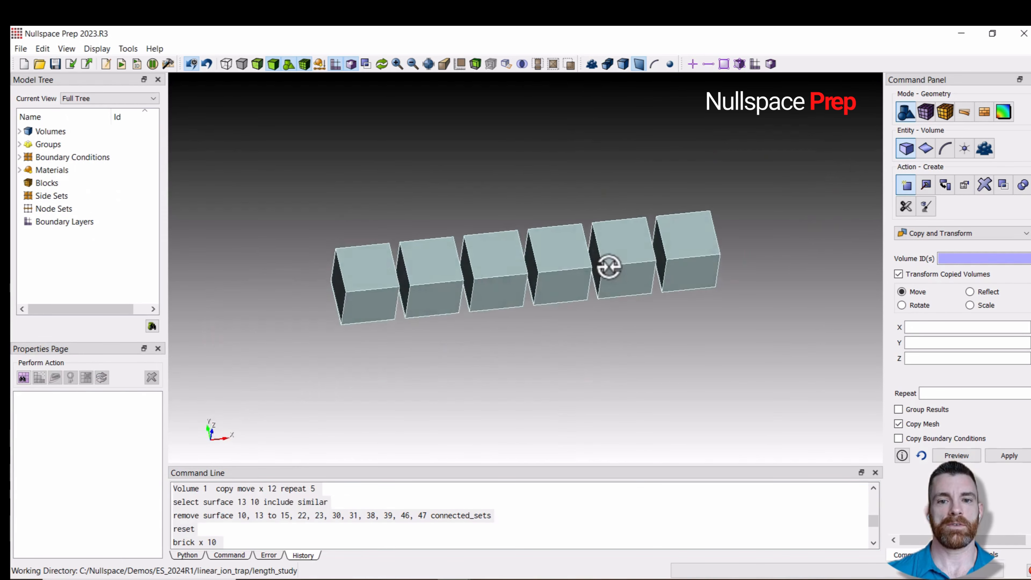
- Delete the copy, select and remove-surface commands from the journal
middle_click_drag(609, 267, 459, 345)
middle_click_drag(568, 318, 564, 298)
scroll(564, 297, "up", 3)
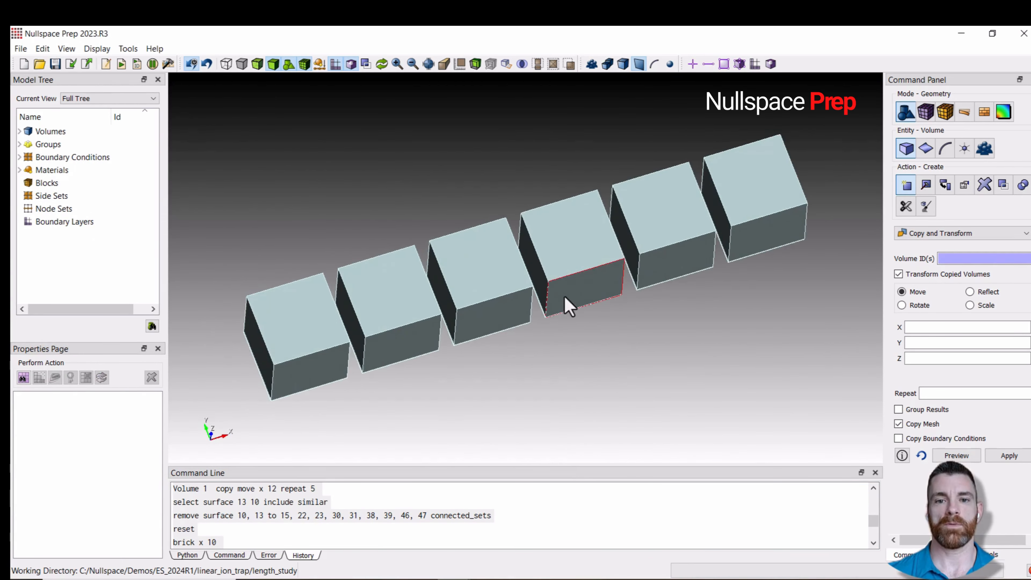
left_click(105, 64)
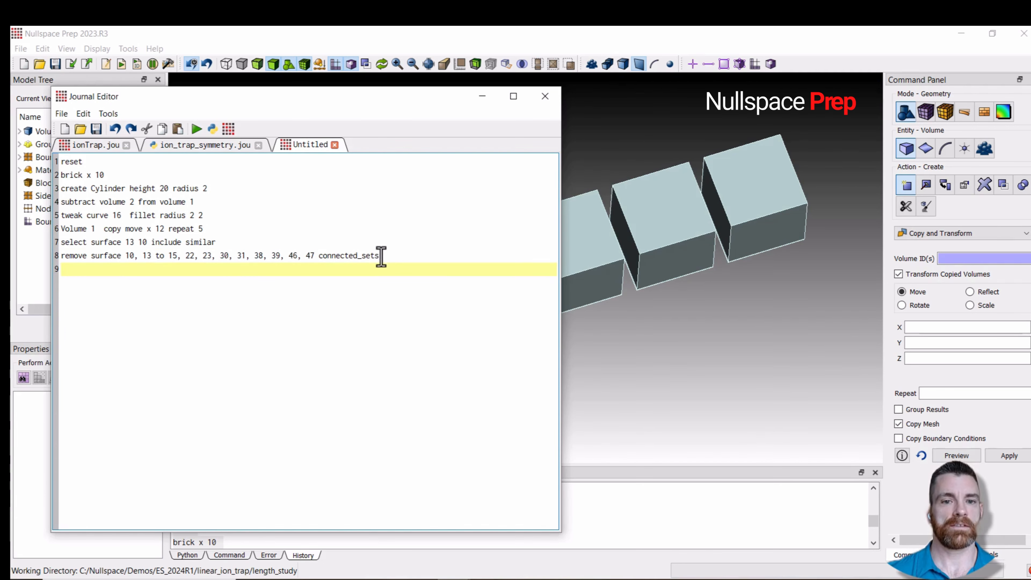
left_click_drag(380, 256, 45, 230)
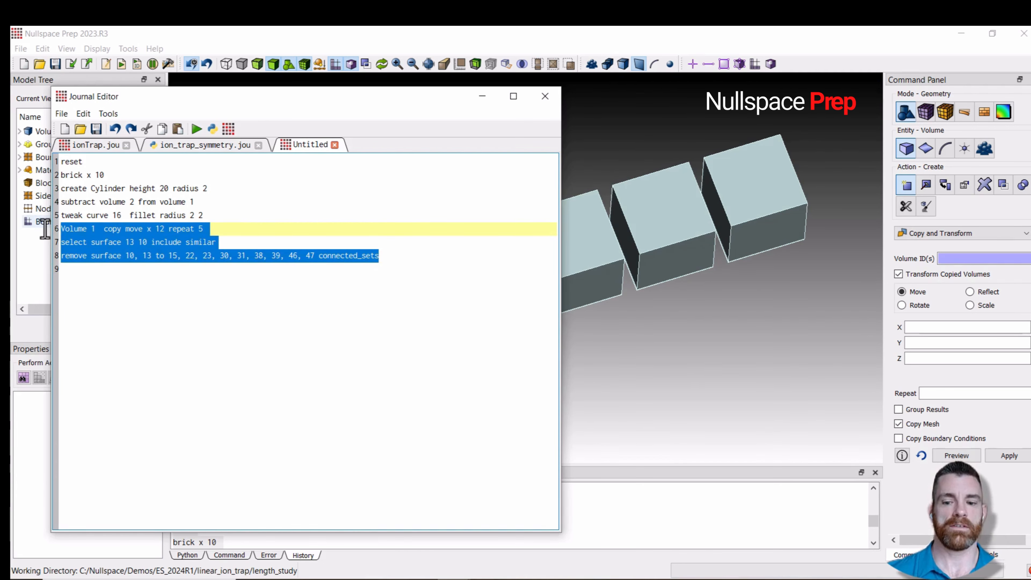
key("Delete")
- Add a variable definition #{r = 4} on a new line below reset
left_click(97, 164)
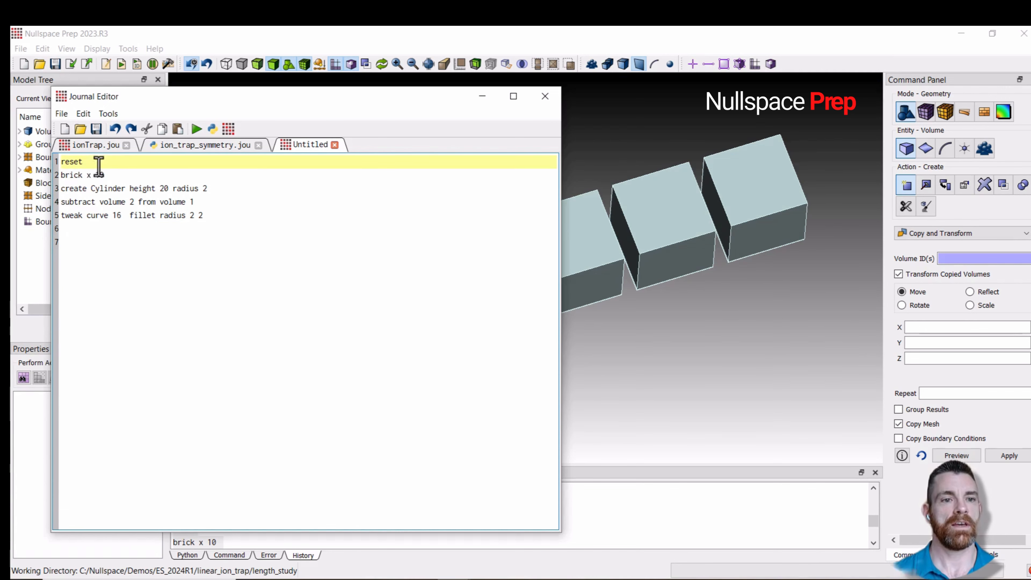
key("Return")
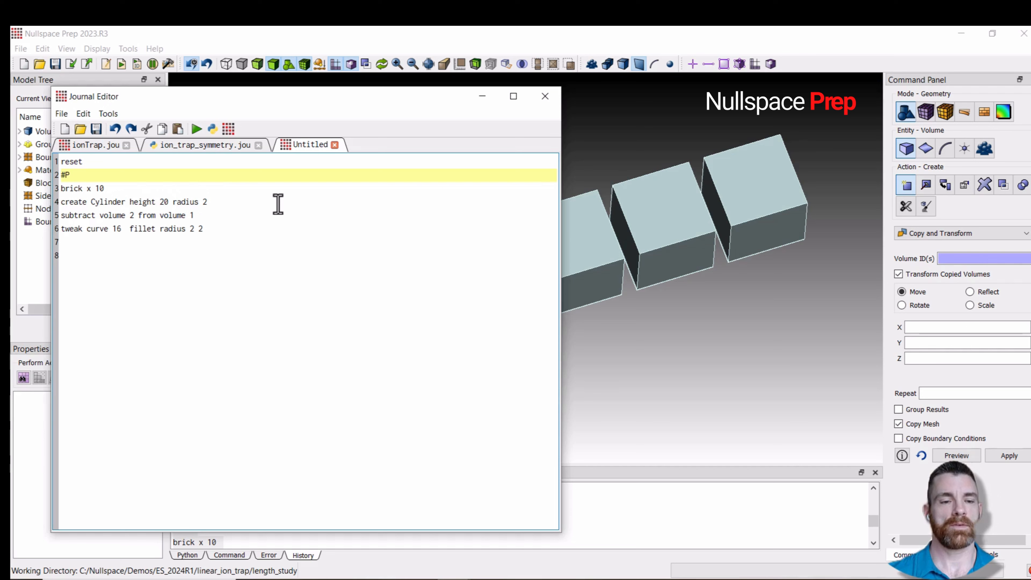
type("#{r = 4")
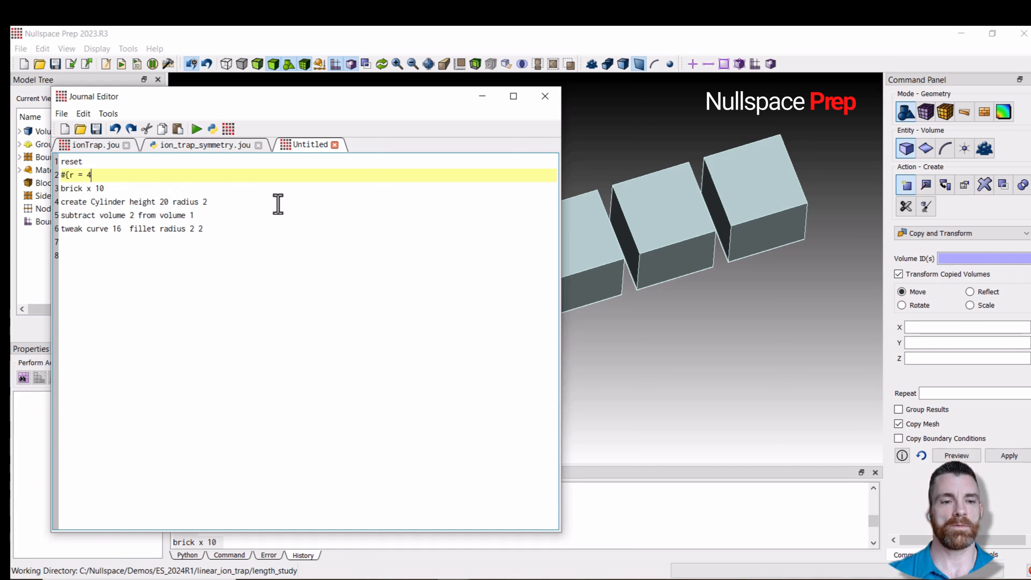
- Set the cylinder radius to {r} and both tweak fillet radii to {r - 2}
left_click(226, 204)
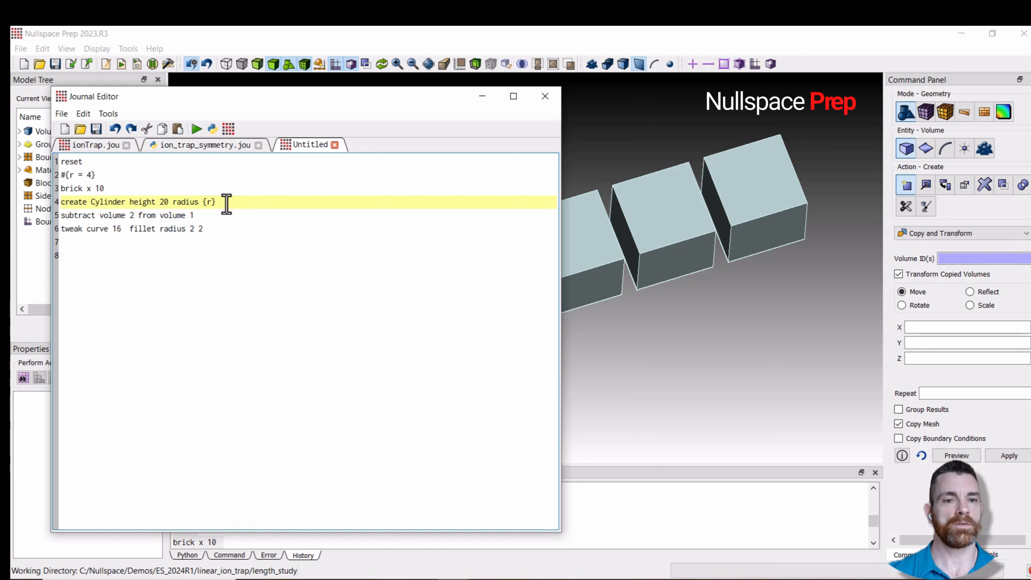
left_click(215, 231)
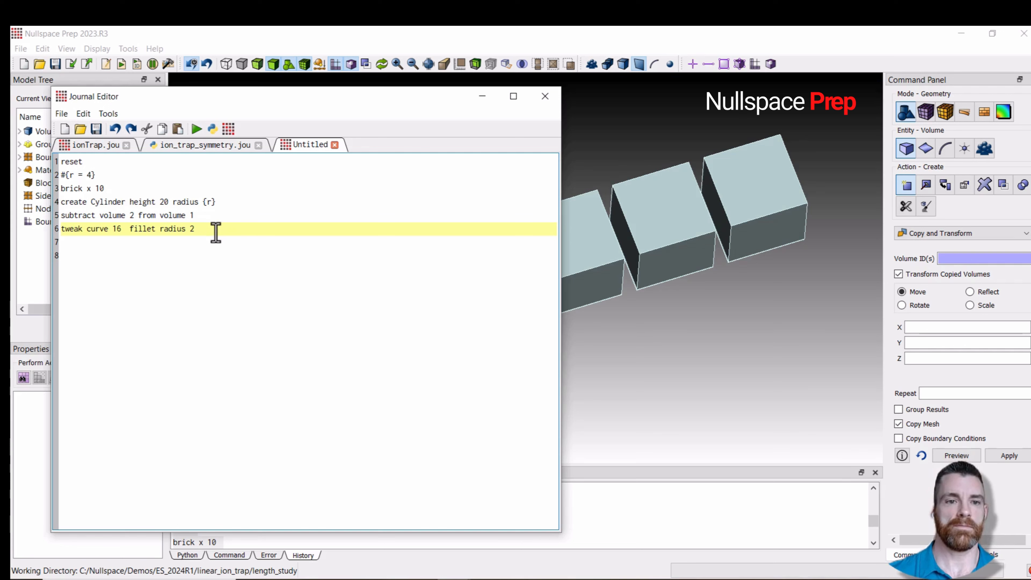
type("{r - 2} {r - 2")
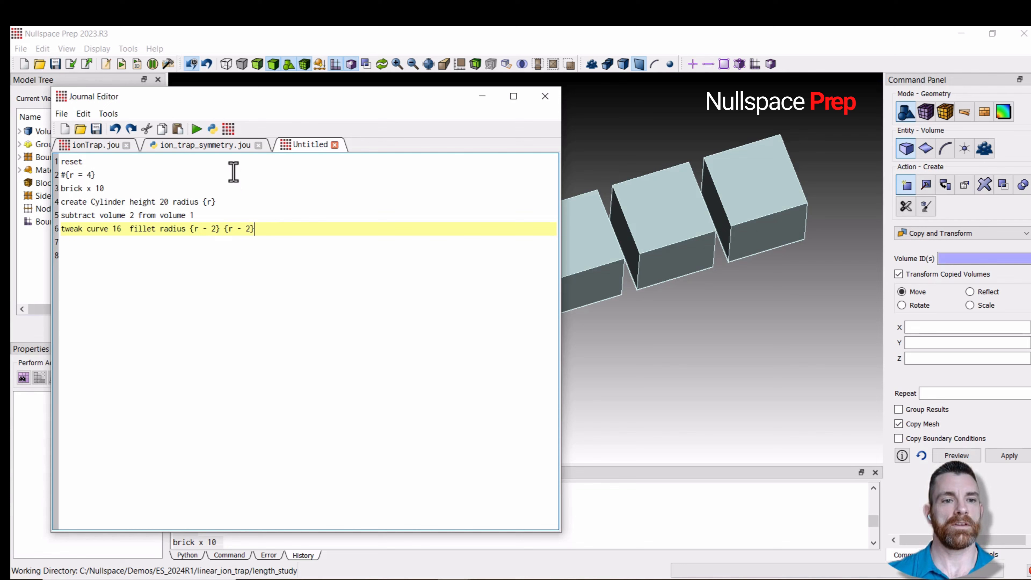
- Run the parameterized journal and inspect the rebuilt block and its hole
left_click(196, 129)
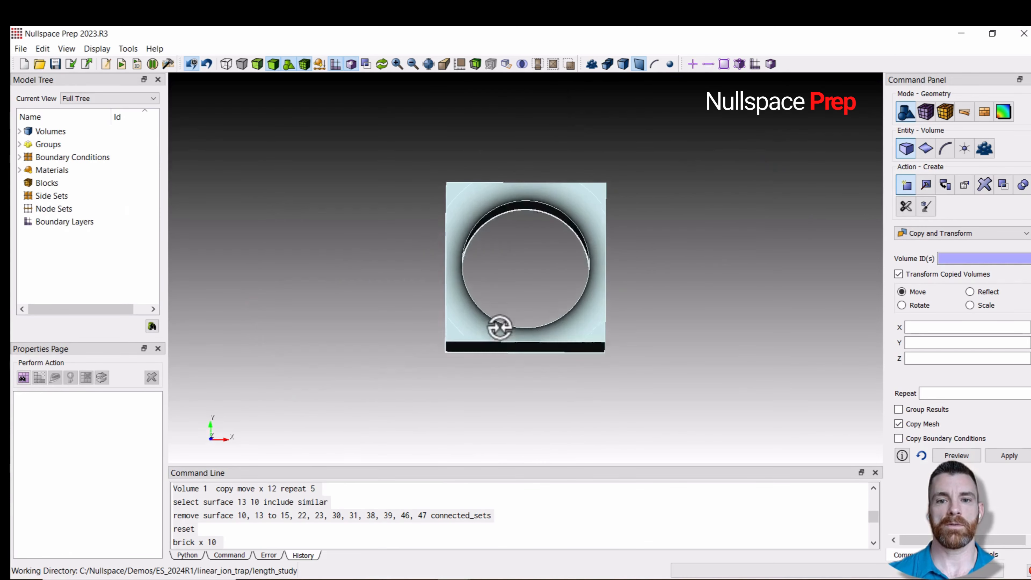
middle_click_drag(500, 328, 495, 257)
middle_click_drag(560, 320, 479, 233)
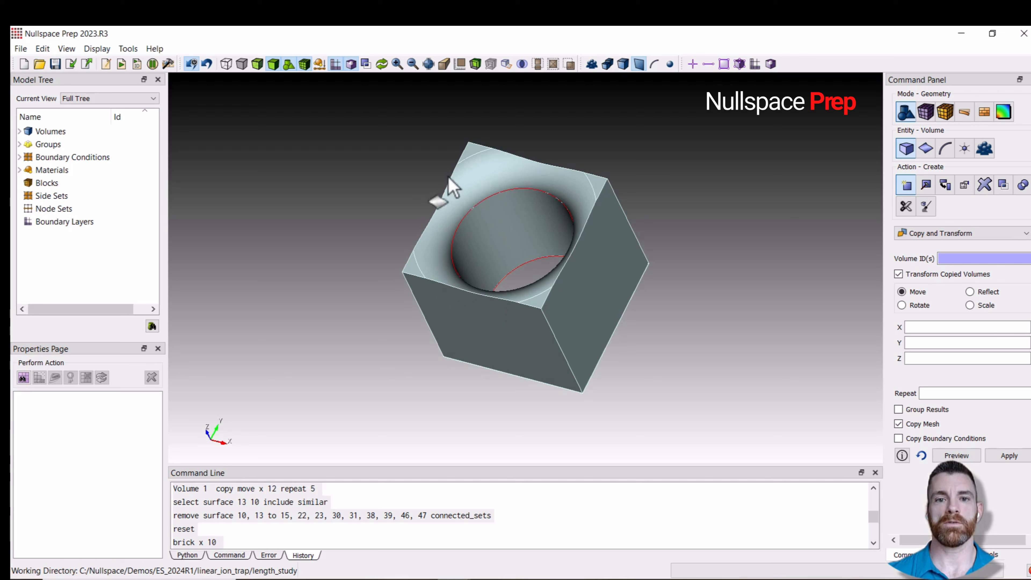
middle_click_drag(490, 281, 517, 350)
- Begin defining a fillet variable on a new line below the r definition
left_click(106, 65)
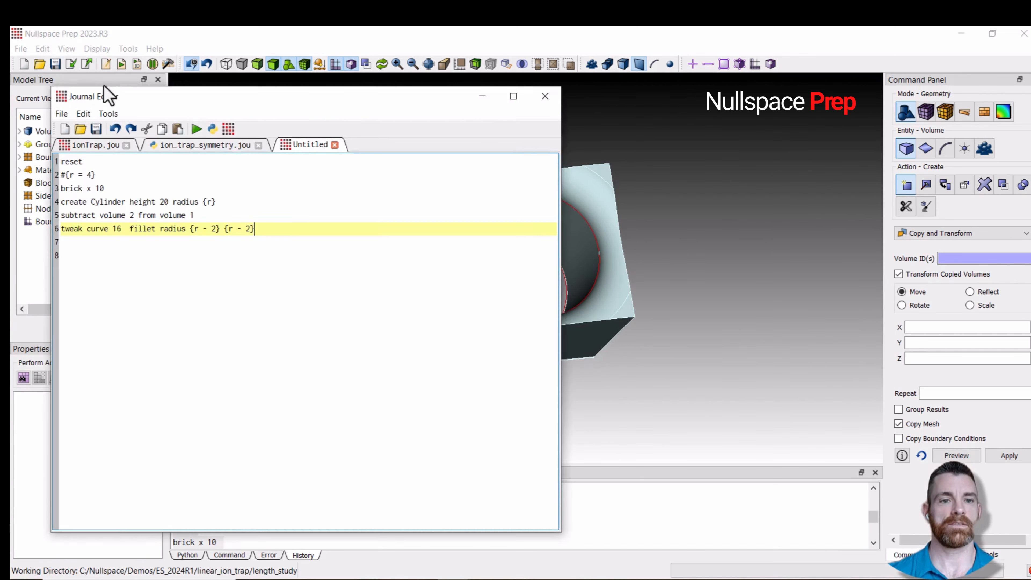
left_click(145, 174)
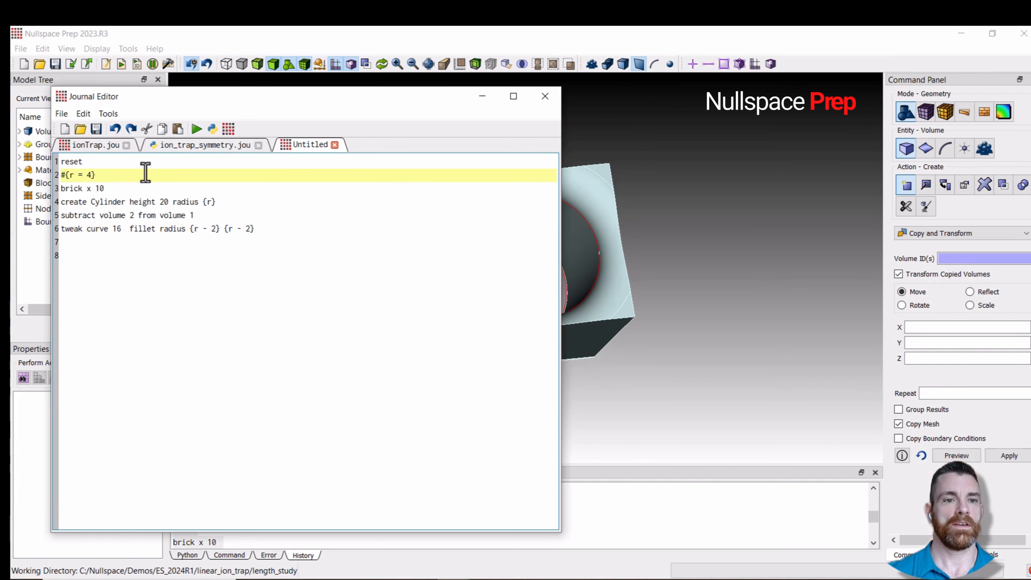
key("Return")
type("#{")
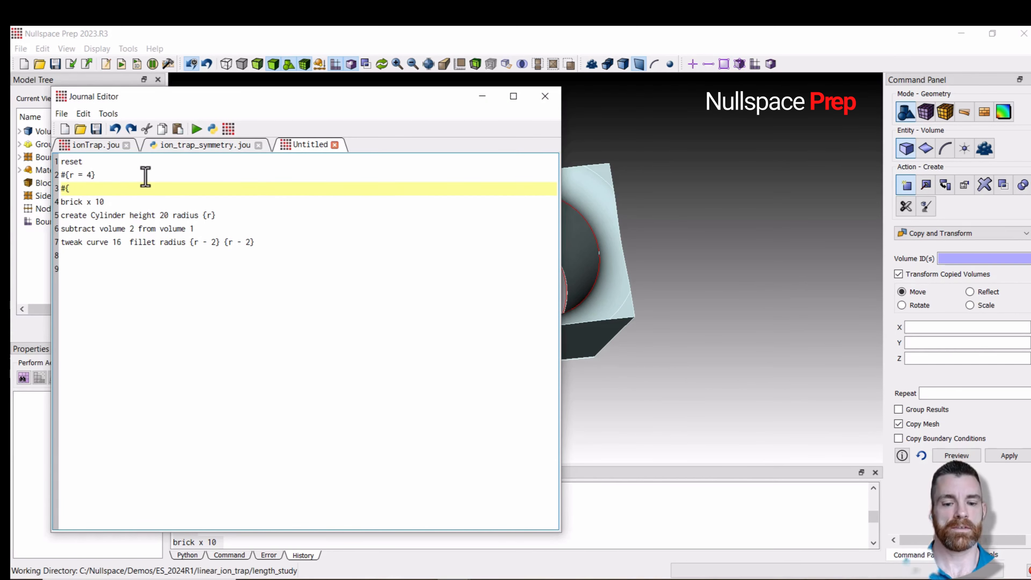
type("fillte")
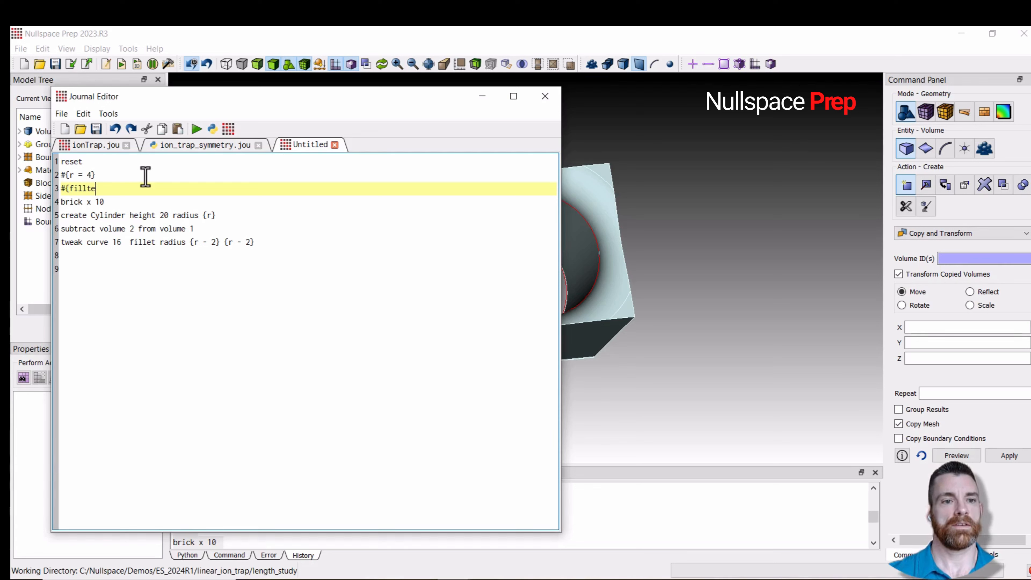